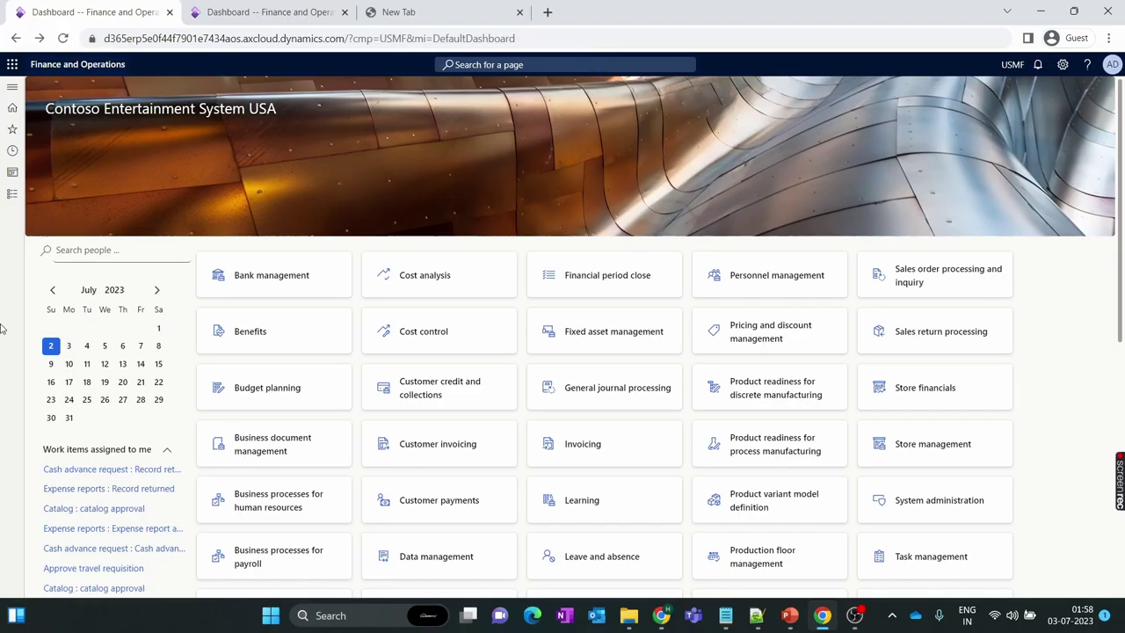
- Open the list of all purchase orders in the Procurement and sourcing module
left_click(12, 194)
scroll(71, 396, "down", 5)
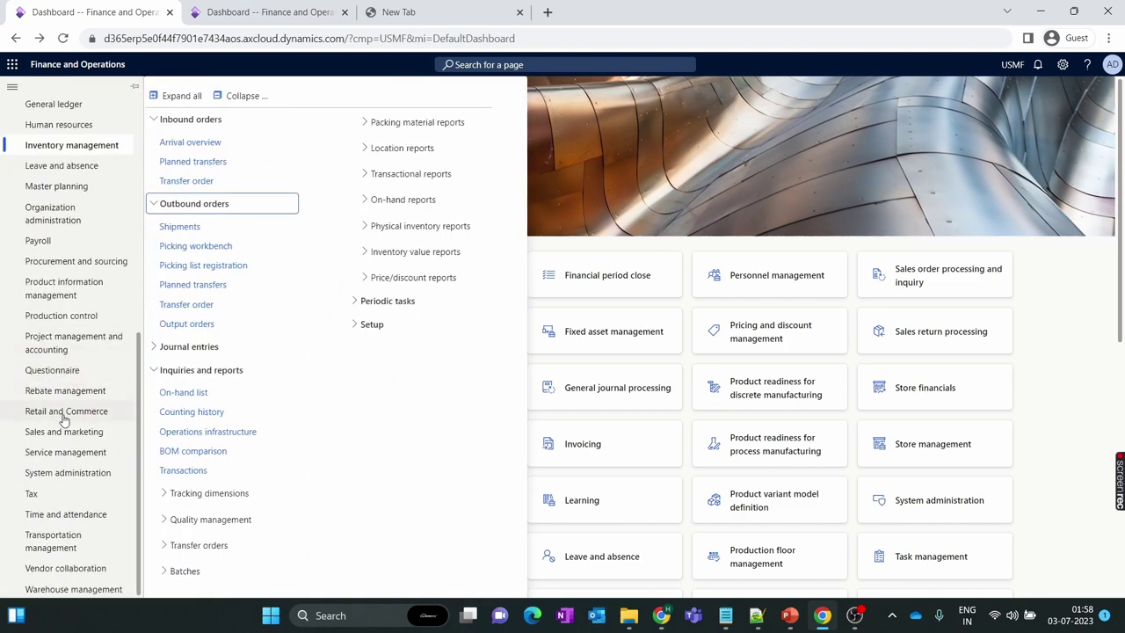
left_click(69, 472)
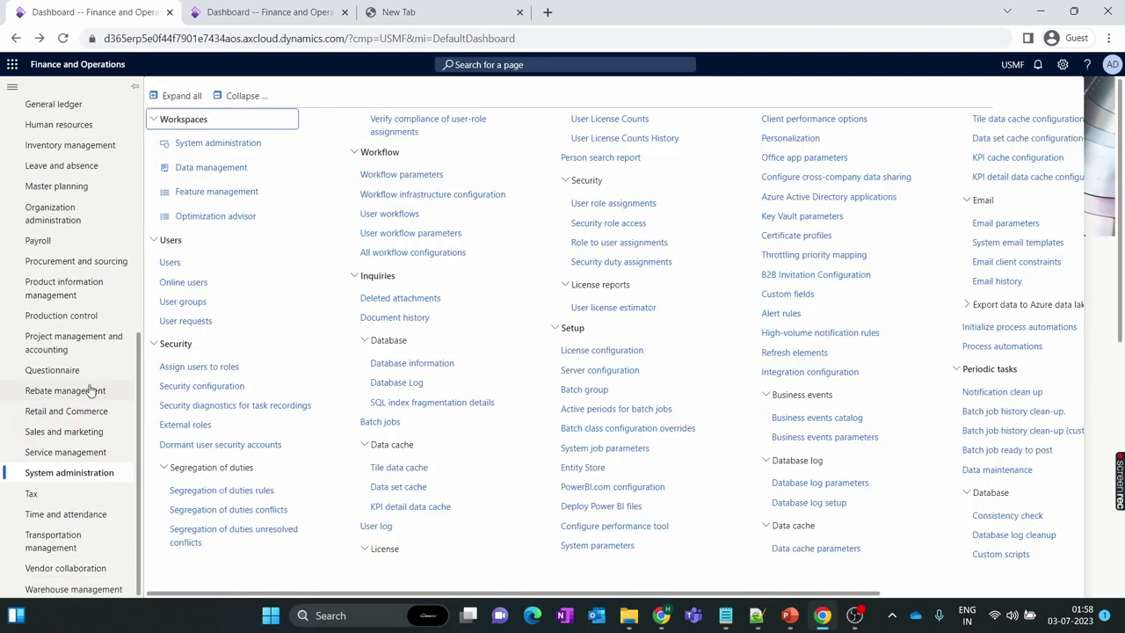
left_click(97, 283)
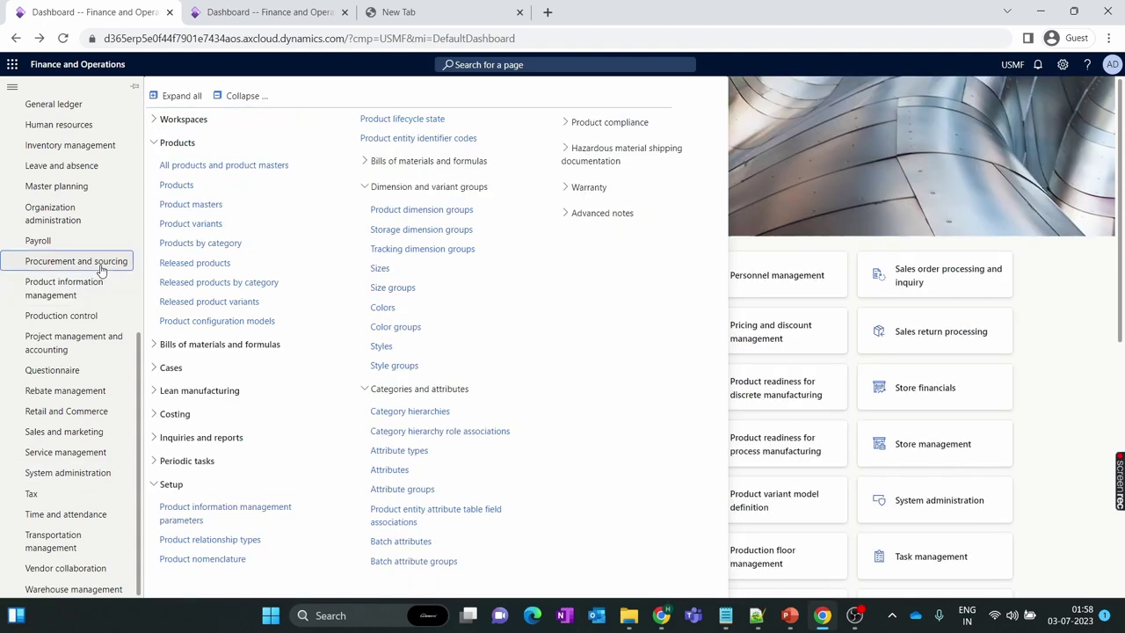
left_click(88, 262)
left_click(171, 167)
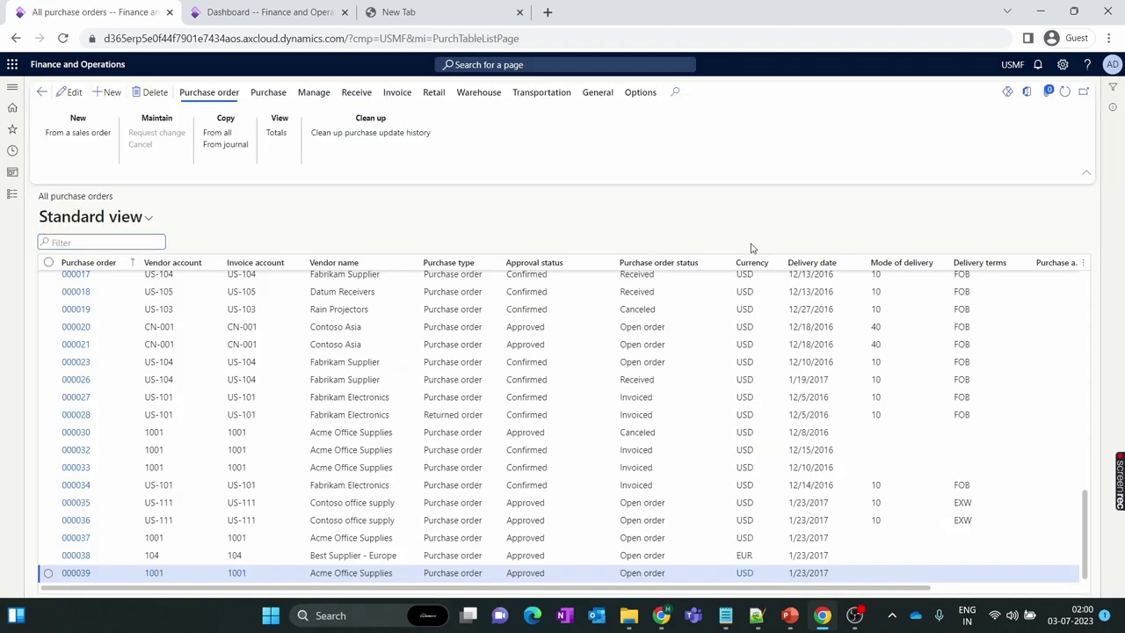
- Create a purchase order for vendor Acme Office Supplies with warehouse NW1
key("alt+n")
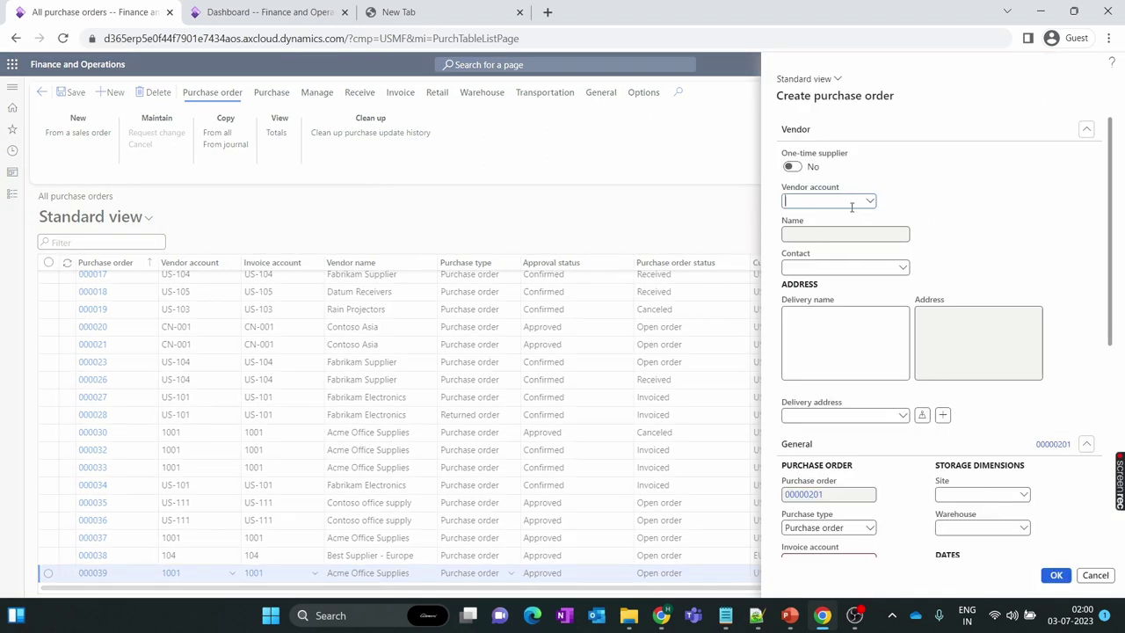
left_click(870, 203)
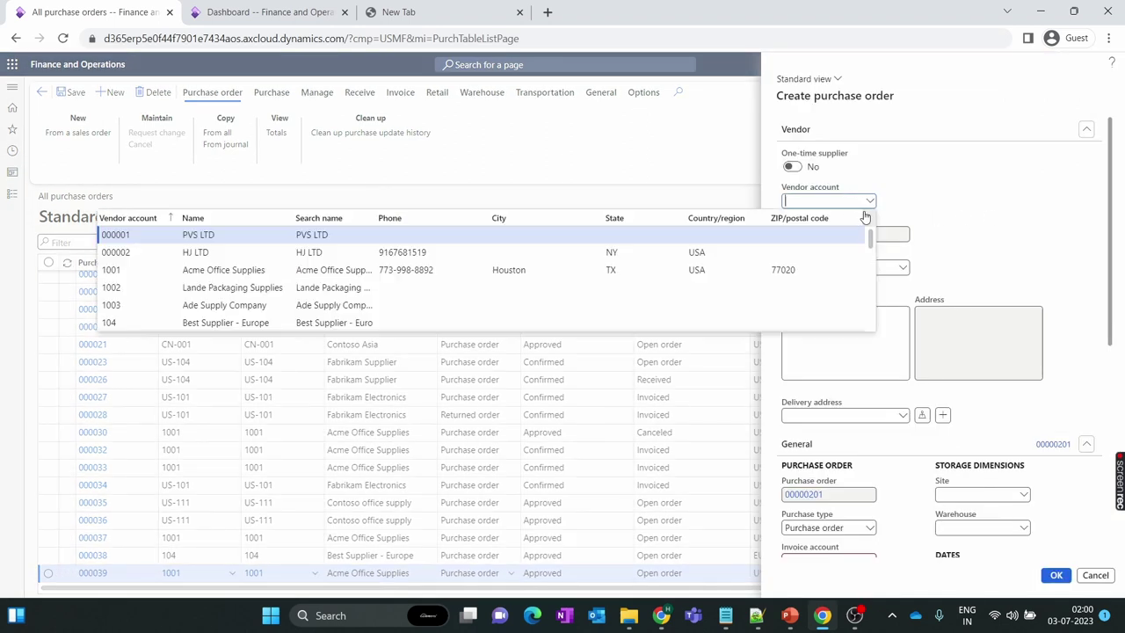
left_click(270, 273)
left_click(1023, 133)
scroll(842, 242, "down", 5)
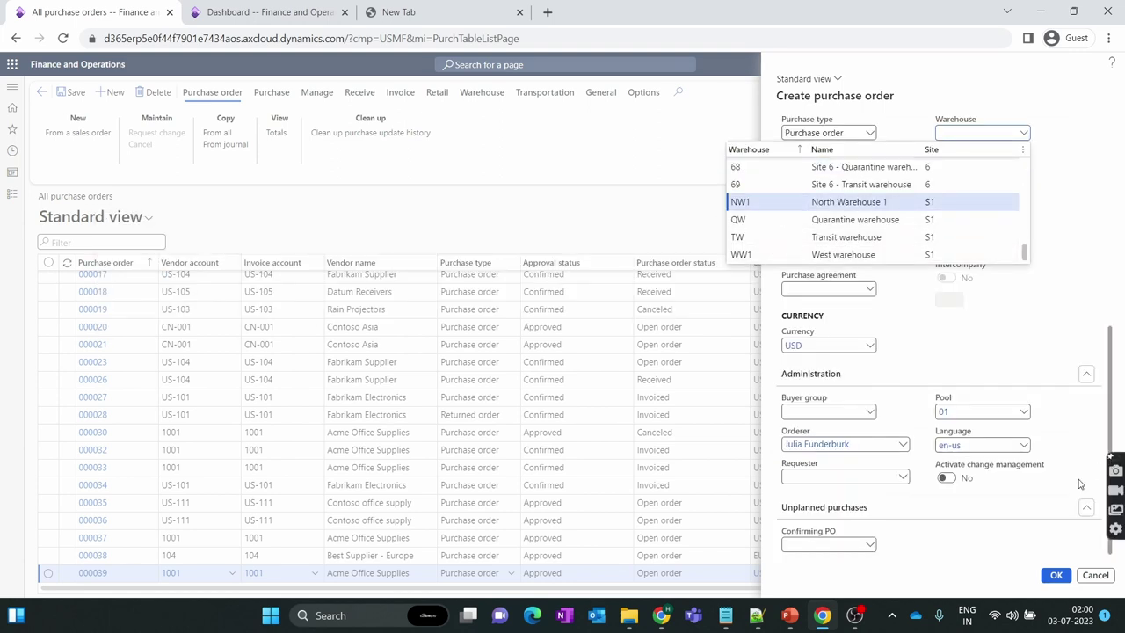
left_click(1056, 577)
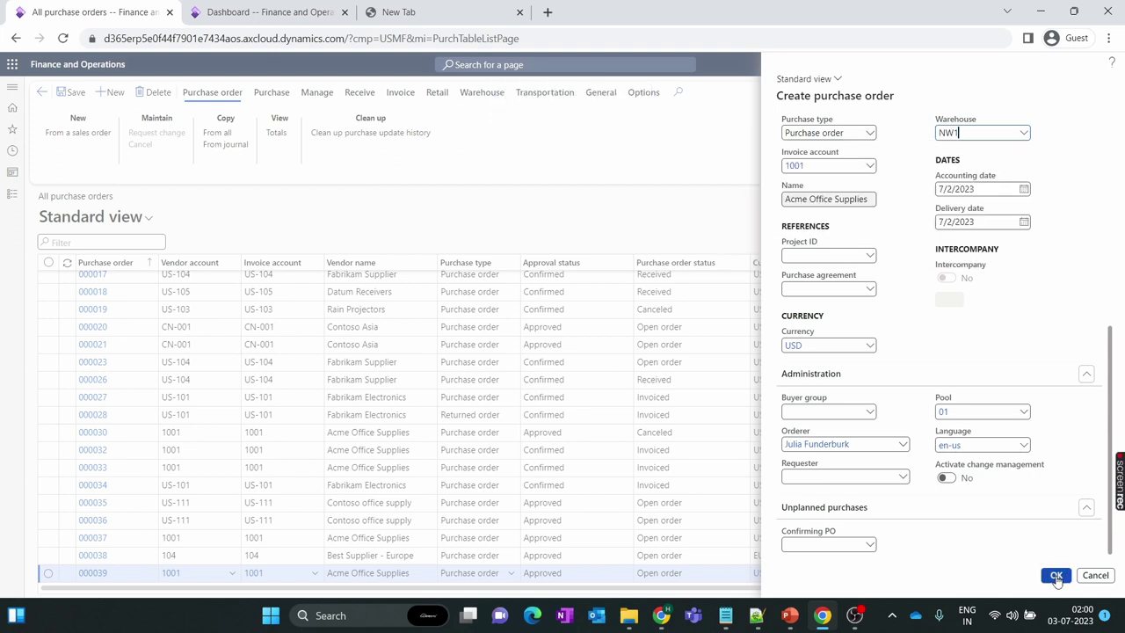
- Fill the first purchase order line with item 1000, Surface Pro 128 GB, and a quantity of 10
left_click(276, 471)
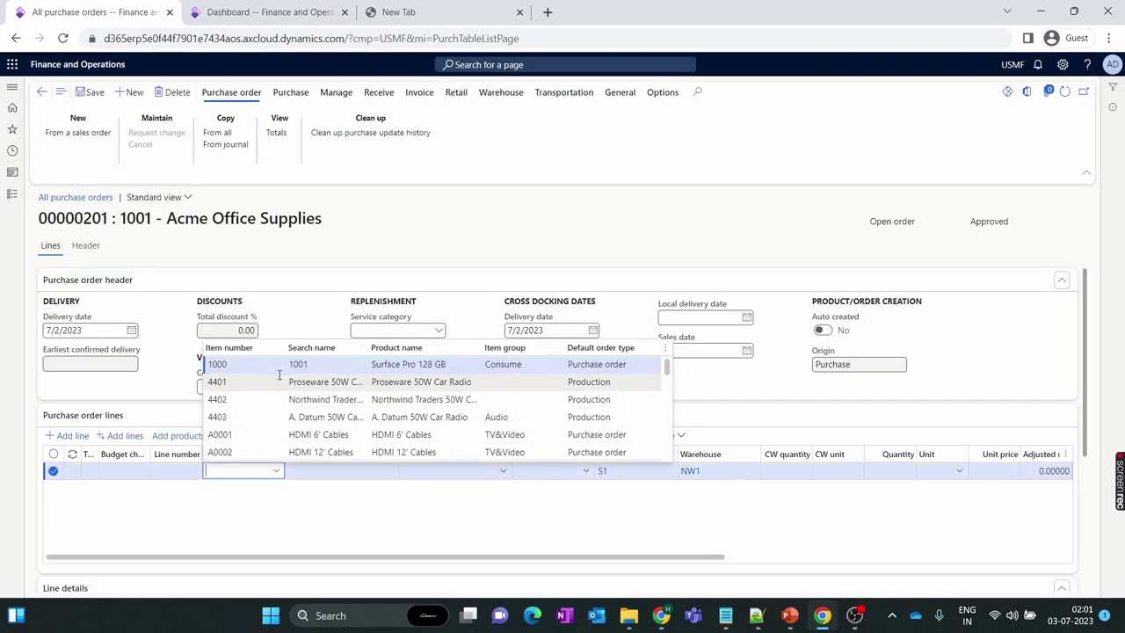
key("Return")
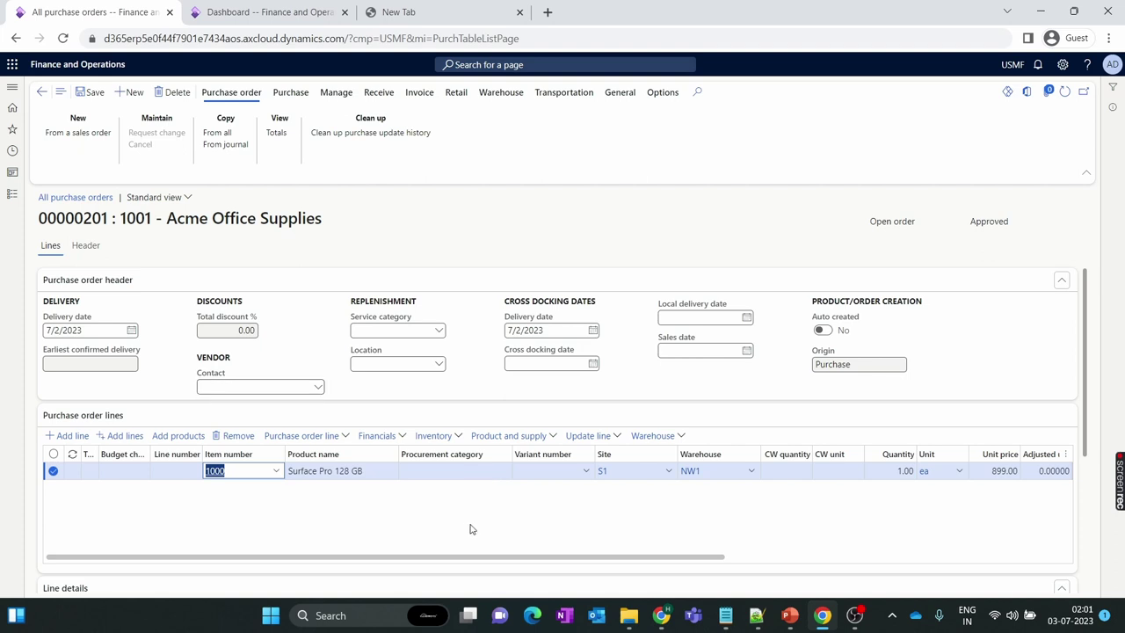
left_click(906, 472)
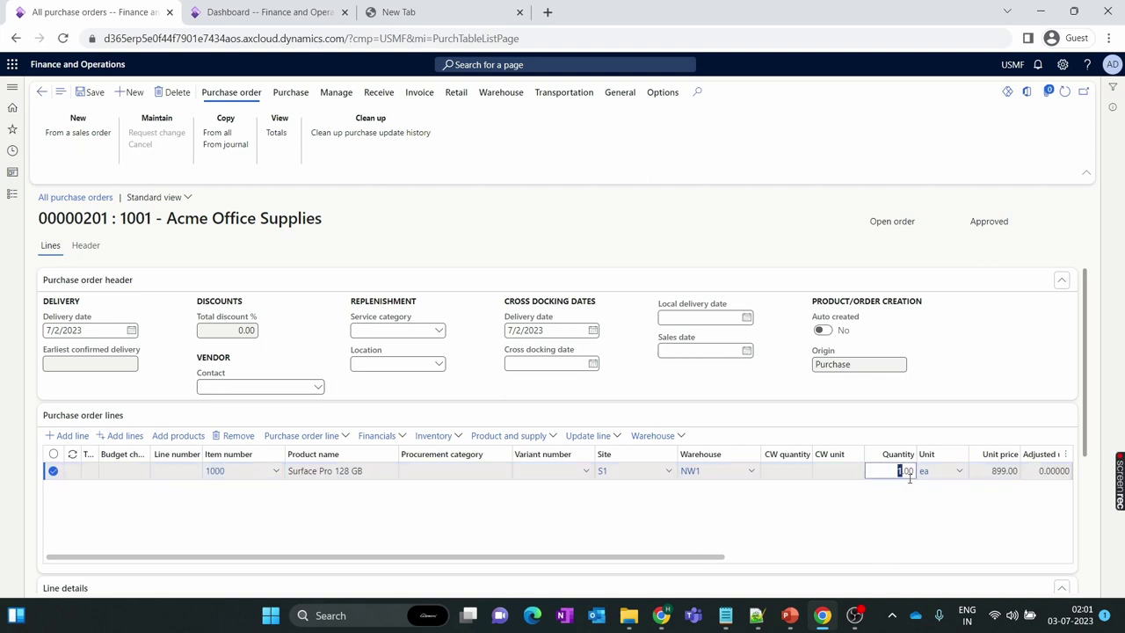
type("10")
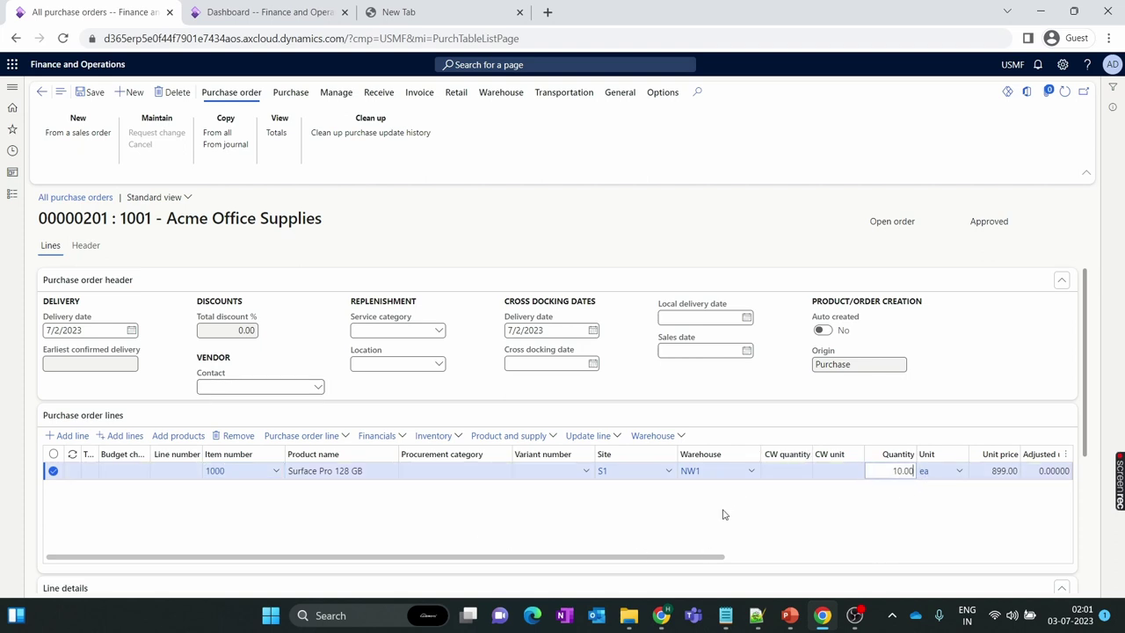
- Save a receive-now quantity of 5 on the order line and confirm the purchase order
left_click_drag(643, 563, 1005, 598)
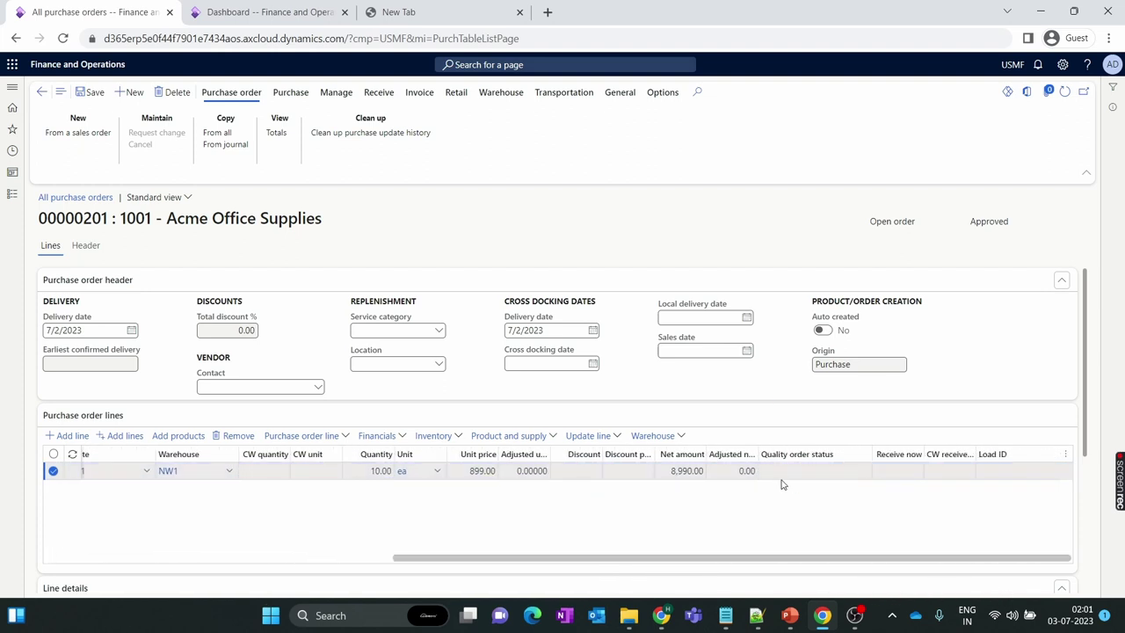
left_click(905, 473)
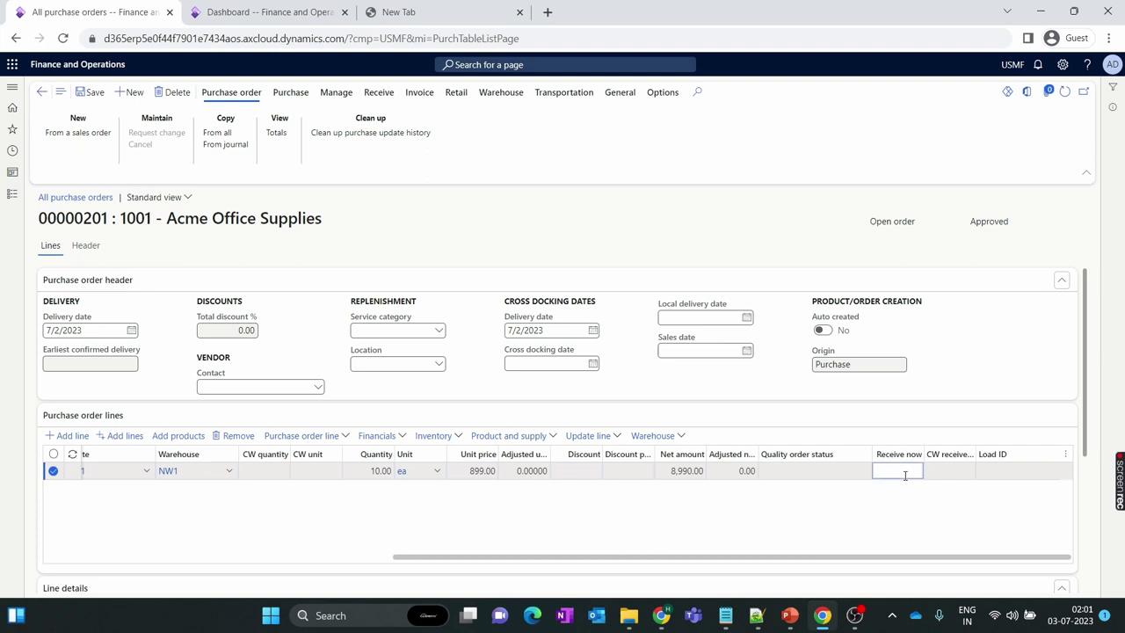
type("5")
left_click(83, 95)
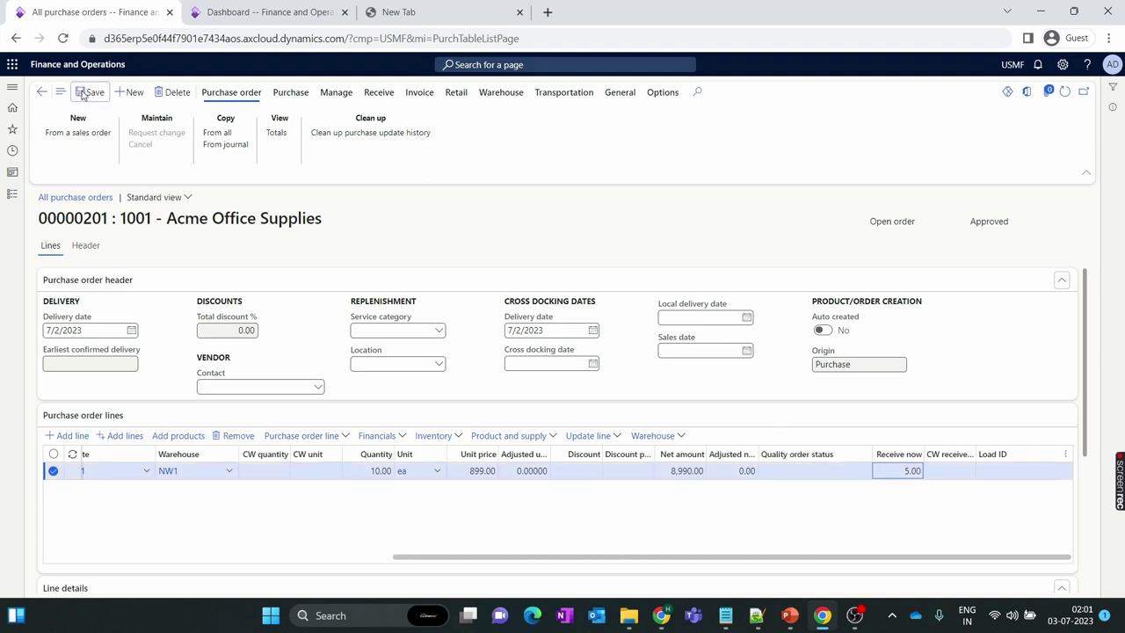
left_click(291, 91)
left_click(598, 136)
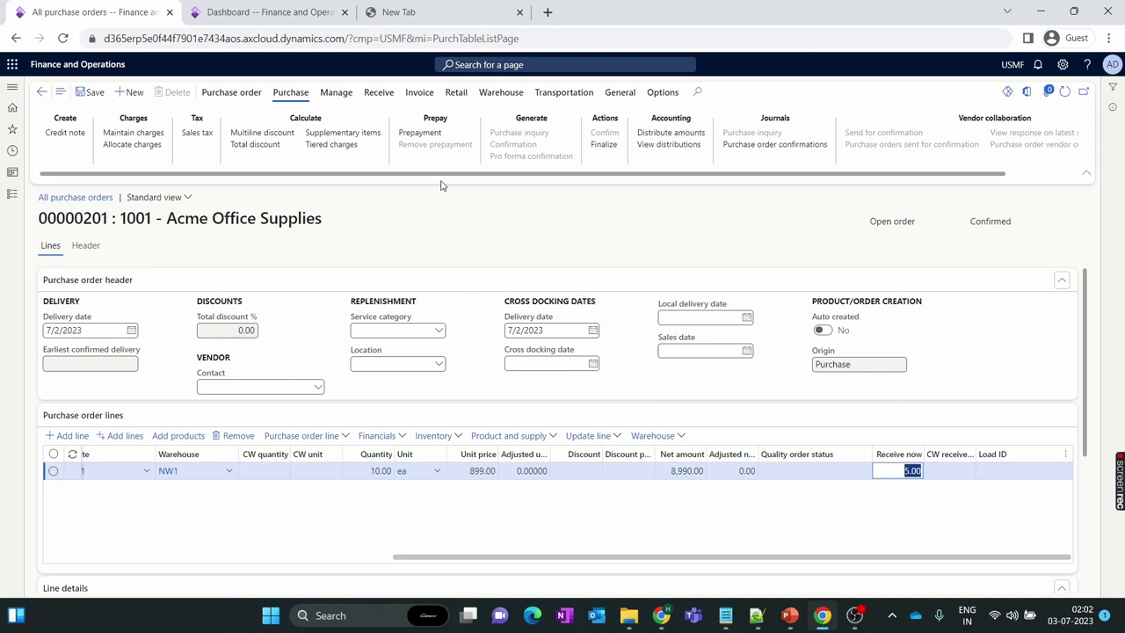
- Start posting a product receipt for the order, with the quantity parameter set to Receive now quantity
left_click(390, 102)
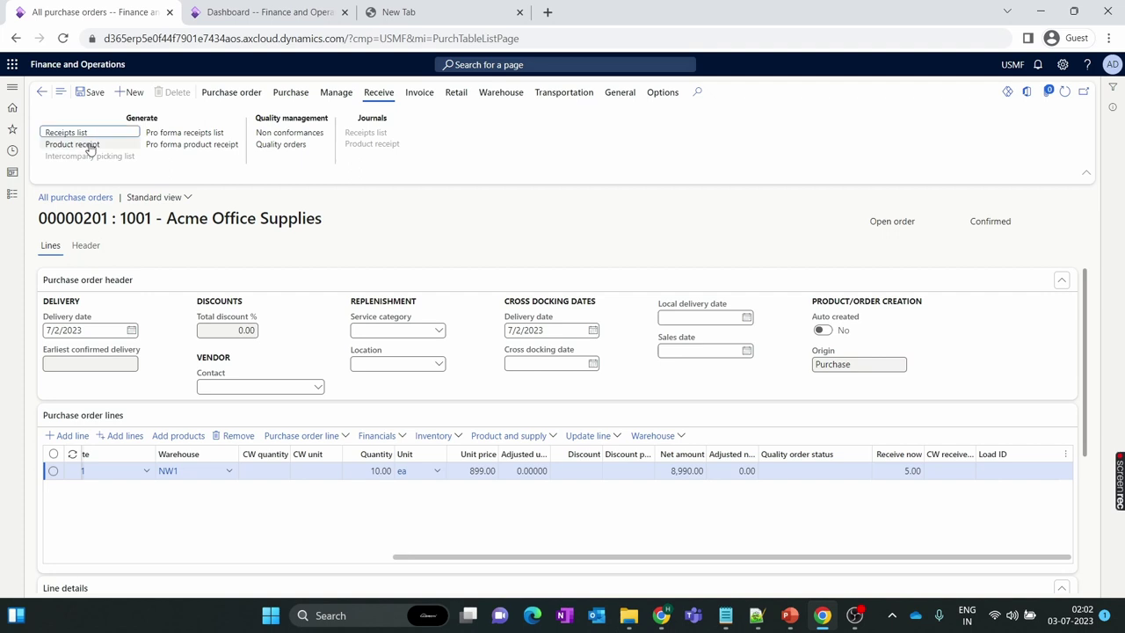
left_click(90, 145)
left_click(218, 197)
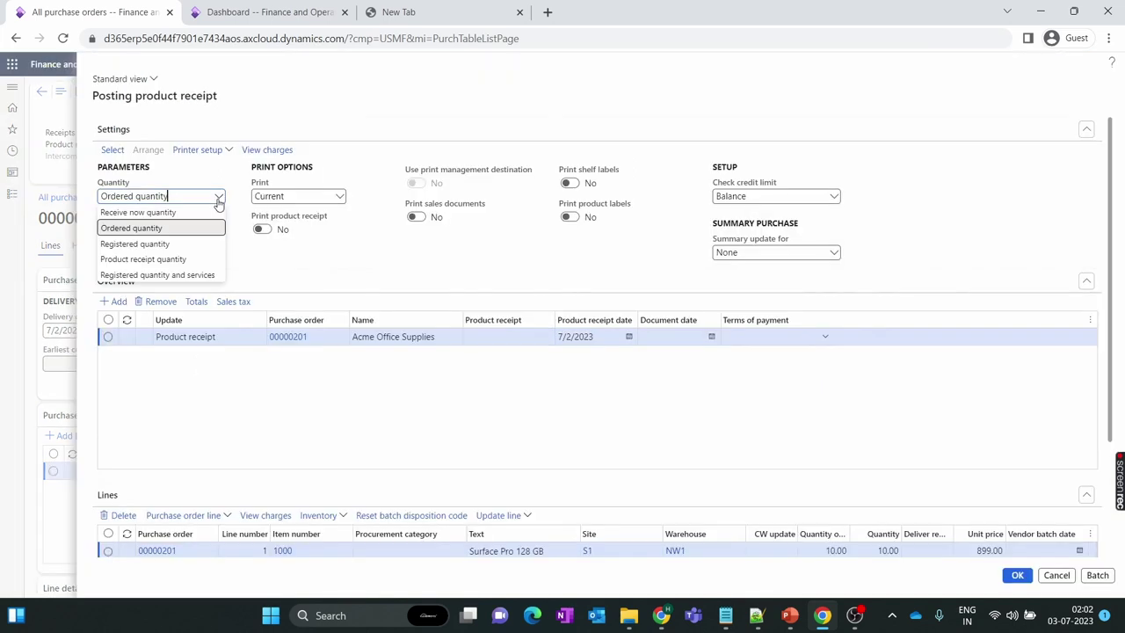
left_click(188, 212)
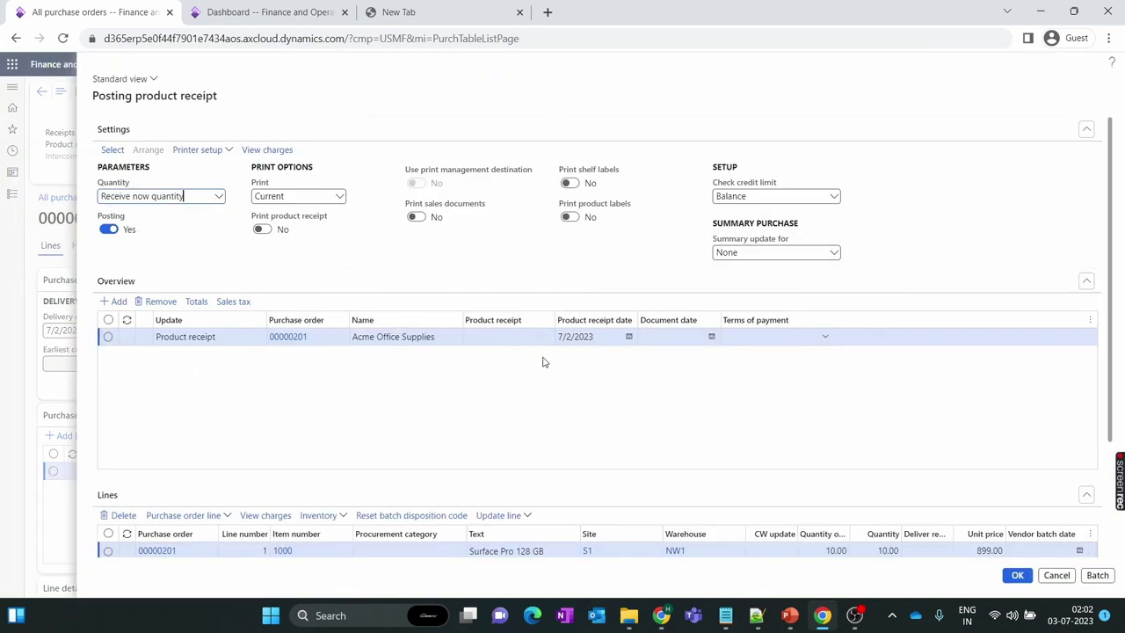
left_click(942, 553)
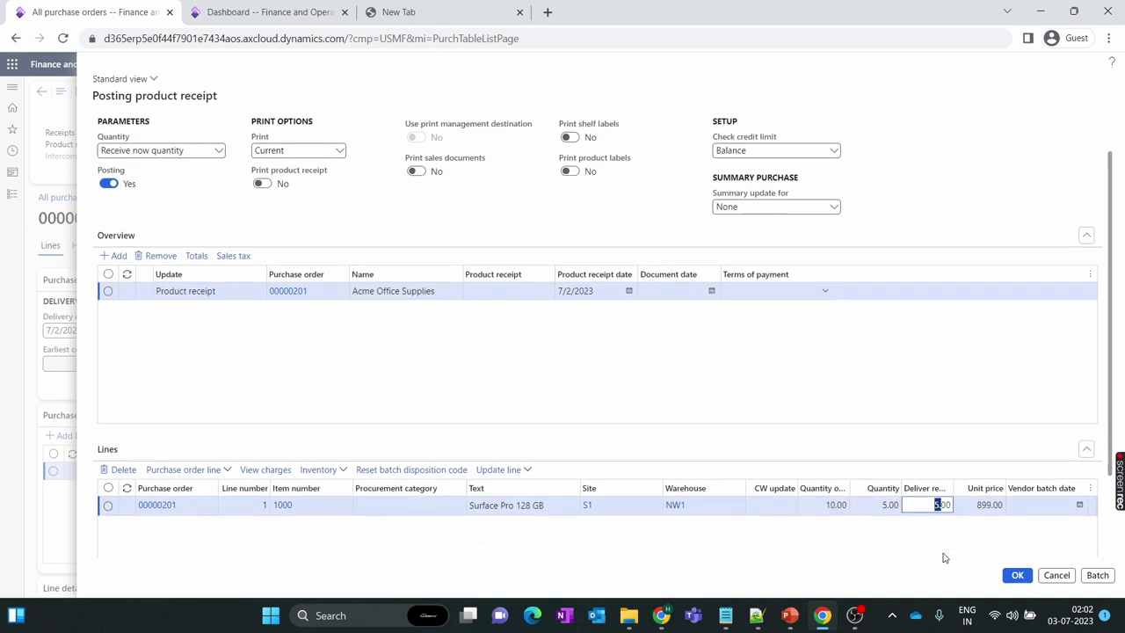
- Copy the purchase order number into the product receipt field and post the receipt
left_click(290, 337)
key("ctrl+c")
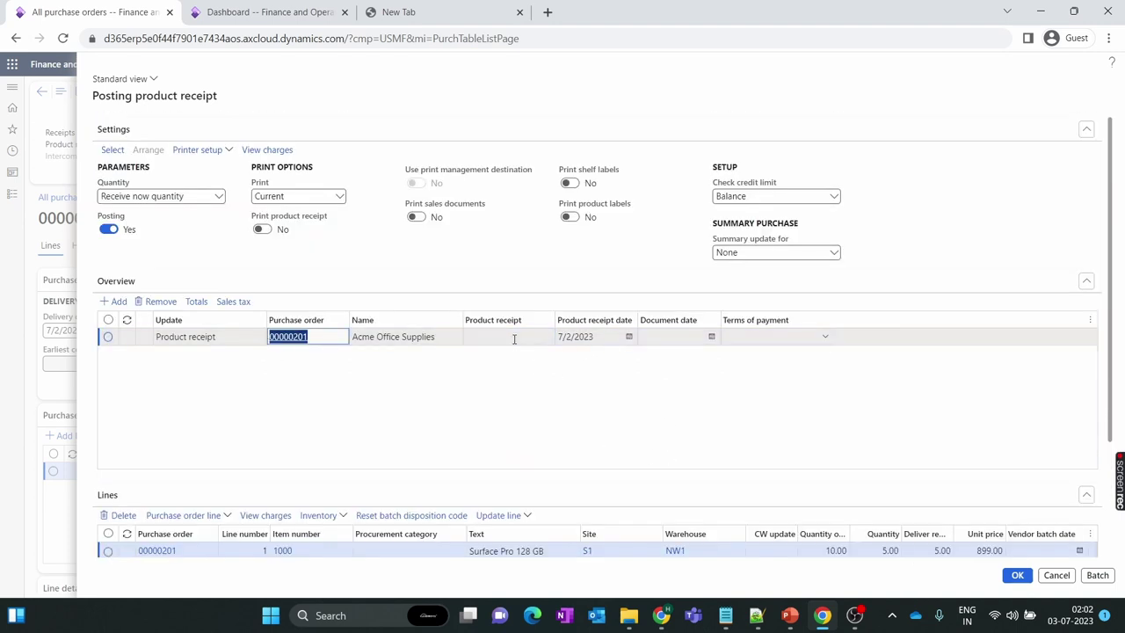
left_click(514, 337)
key("ctrl+v")
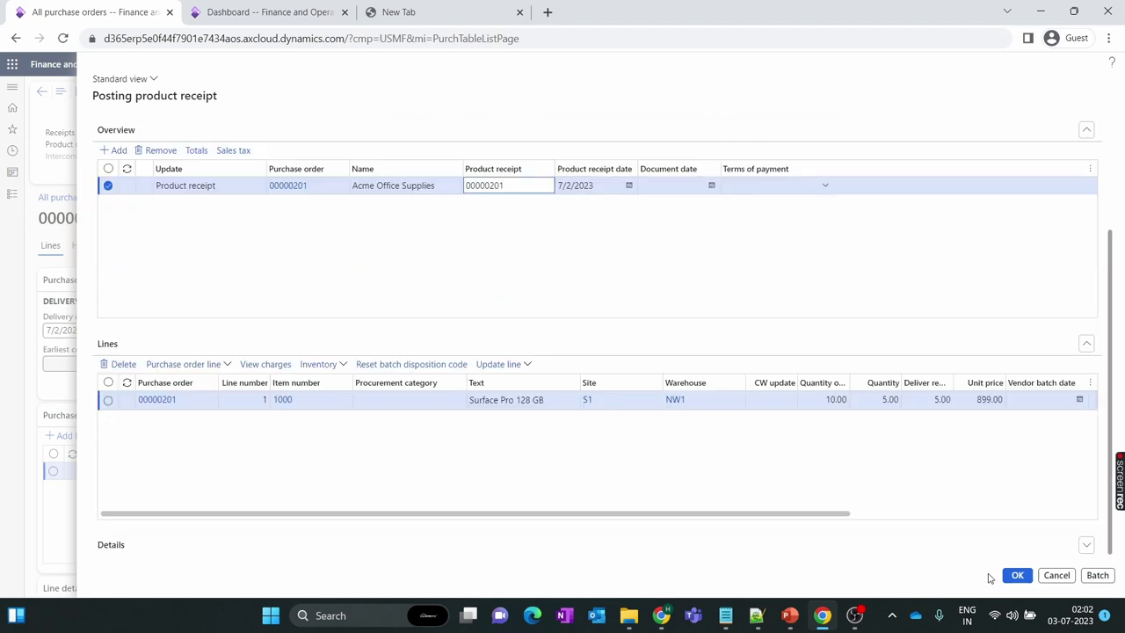
left_click(1018, 576)
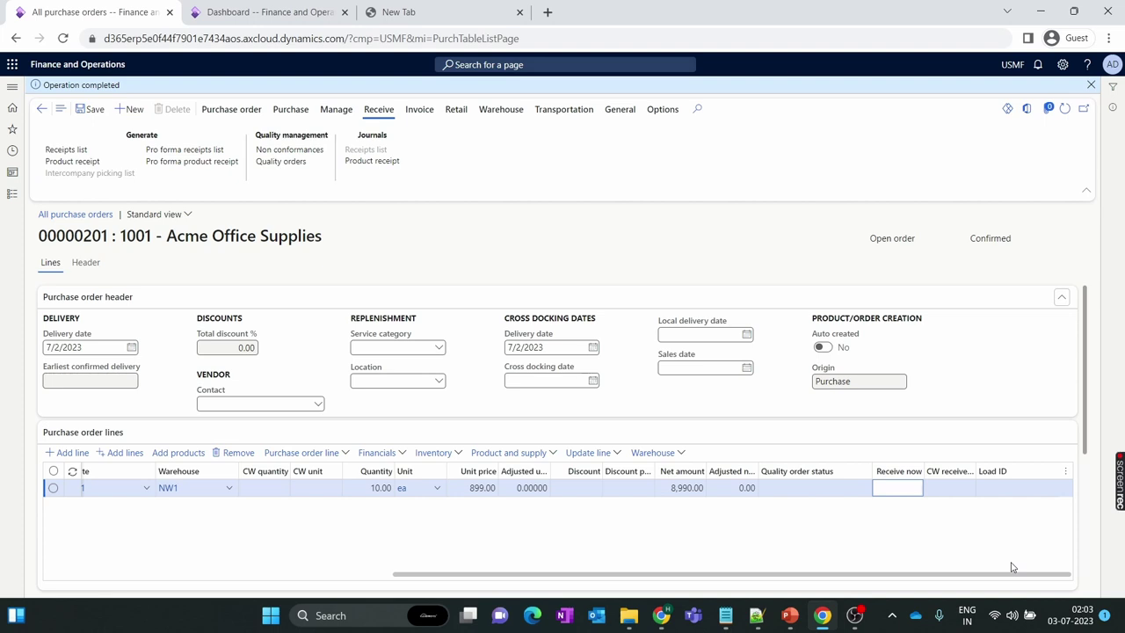
- Open the order's line quantity details and examine the ordered quantity, invoice remainder and deliver remainder
left_click(747, 238)
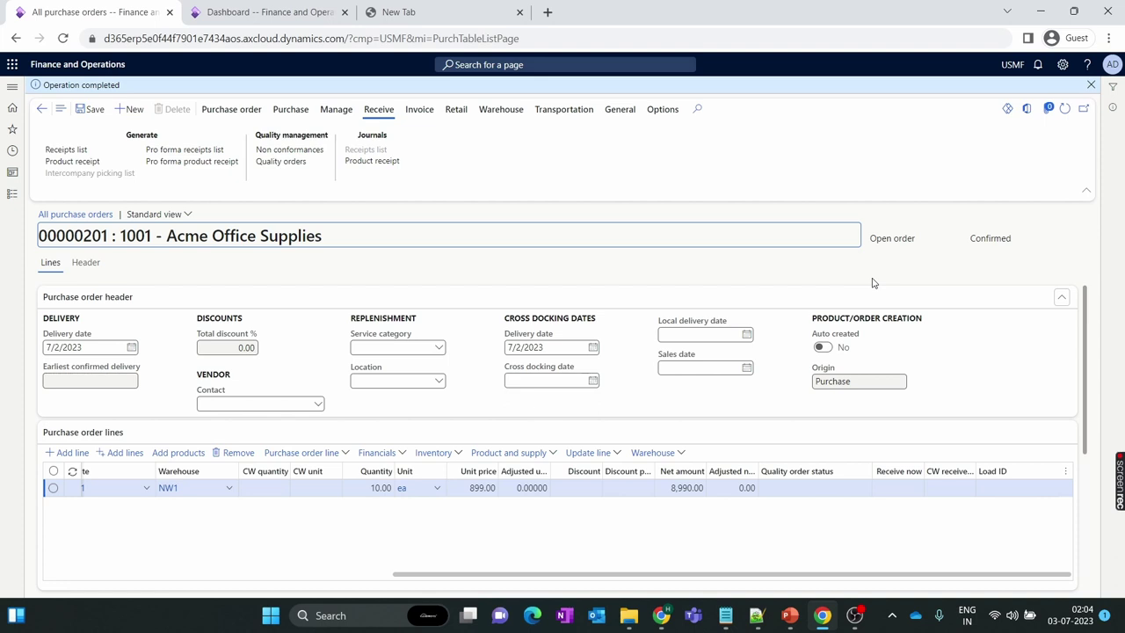
left_click(619, 110)
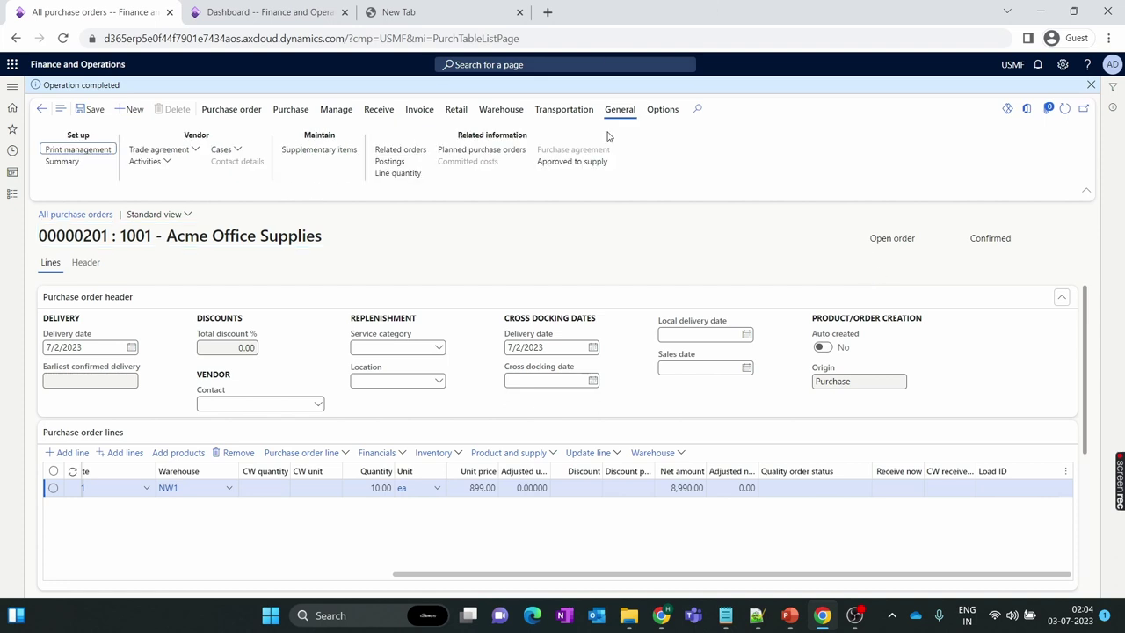
left_click(398, 173)
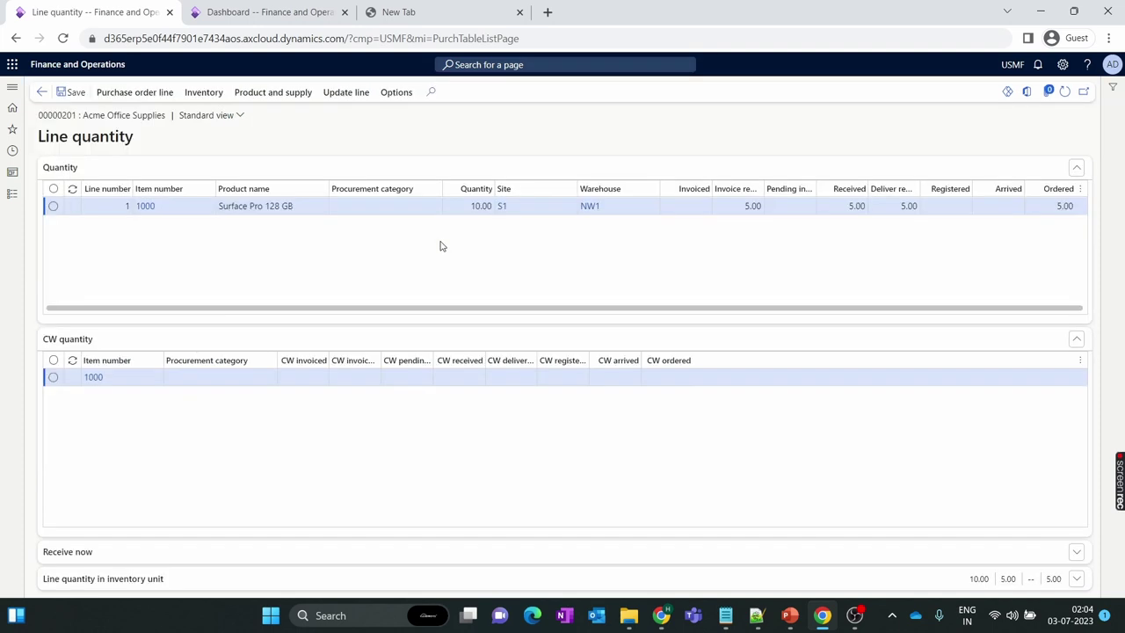
left_click(481, 206)
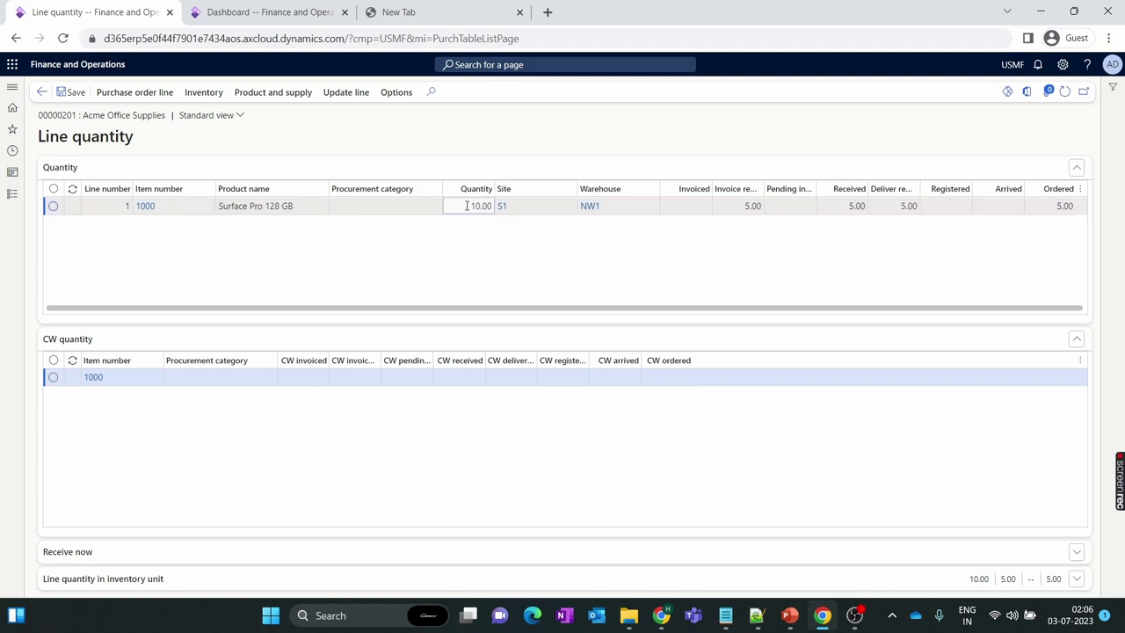
double_click(481, 205)
left_click(495, 256)
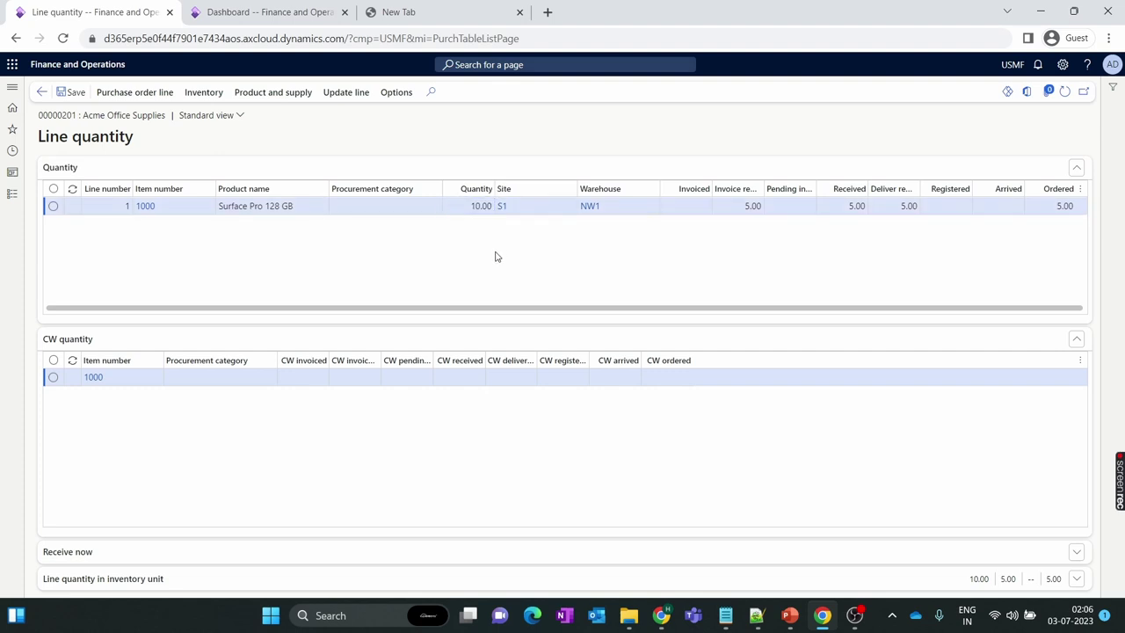
left_click(731, 210)
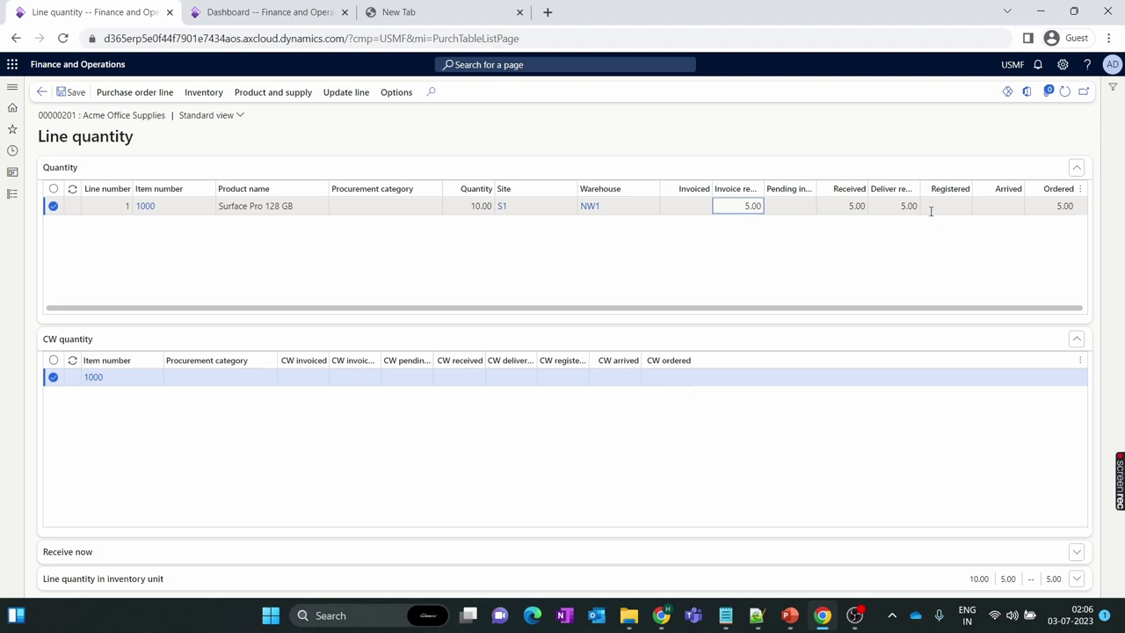
double_click(894, 205)
left_click(879, 250)
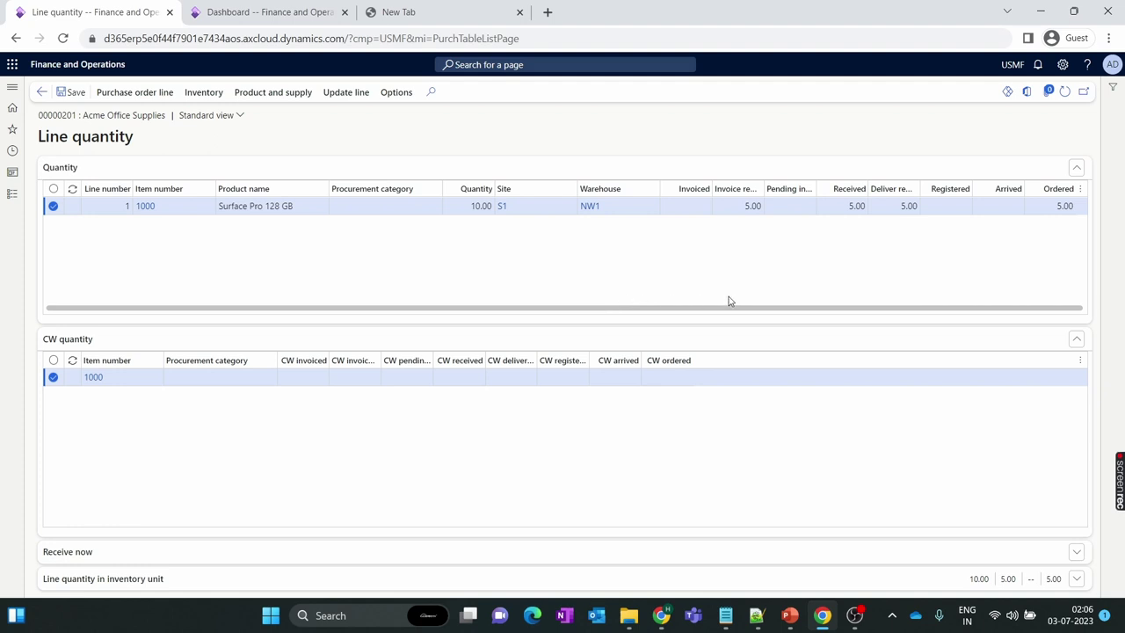
- Cancel the deliver remainder quantity on the Surface Pro 128 GB line, and return to the purchase order and refresh it
left_click(881, 203)
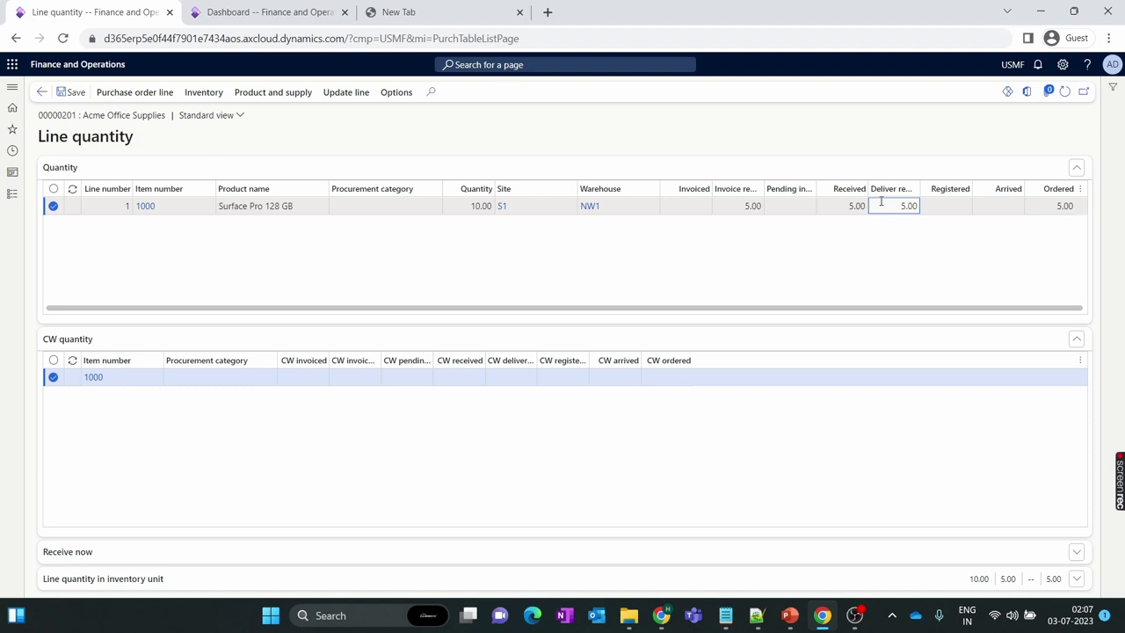
left_click(351, 93)
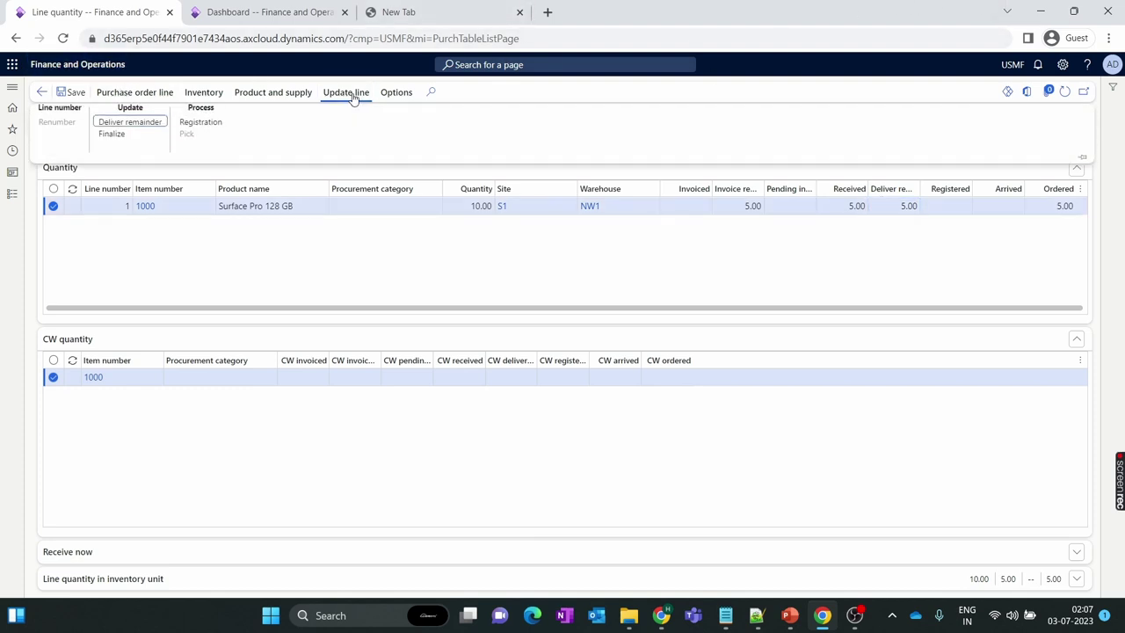
left_click(160, 132)
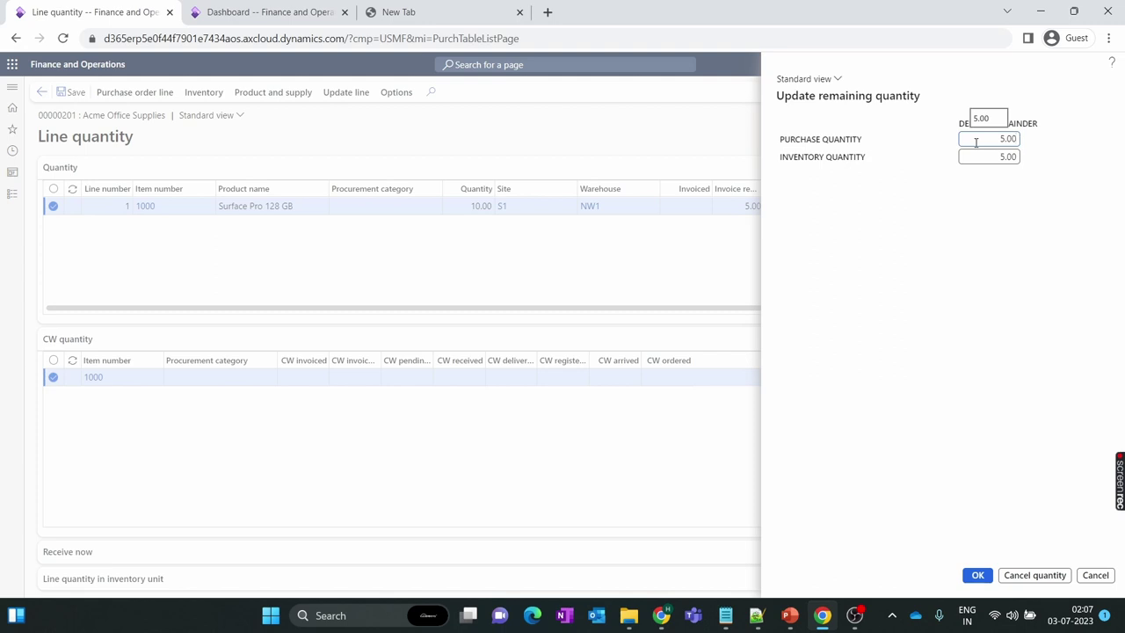
left_click(987, 156)
left_click(1038, 576)
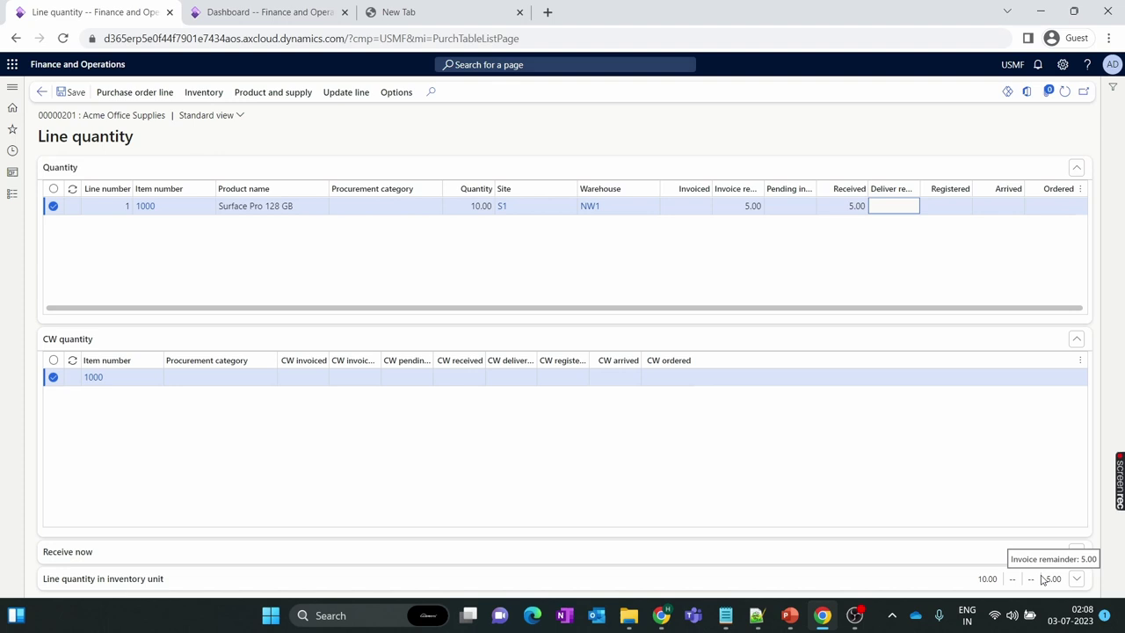
left_click(38, 91)
left_click(1066, 106)
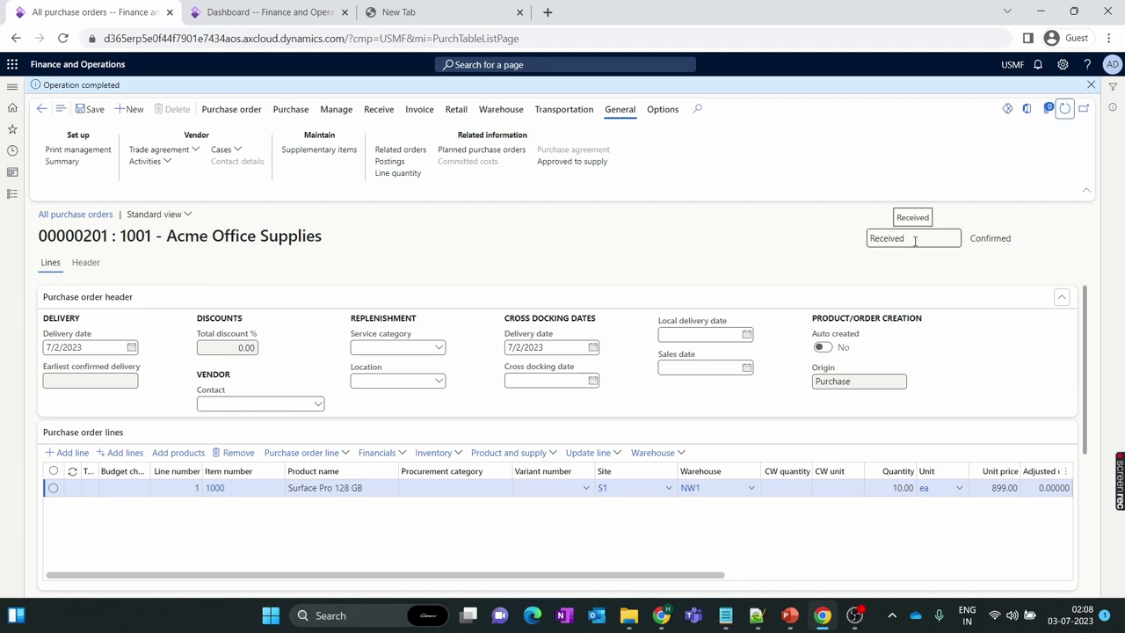
- Check the purchase order's status and review the deliver remainder quantity form for the Surface Pro 128 GB line without changing it
left_click_drag(915, 241, 833, 246)
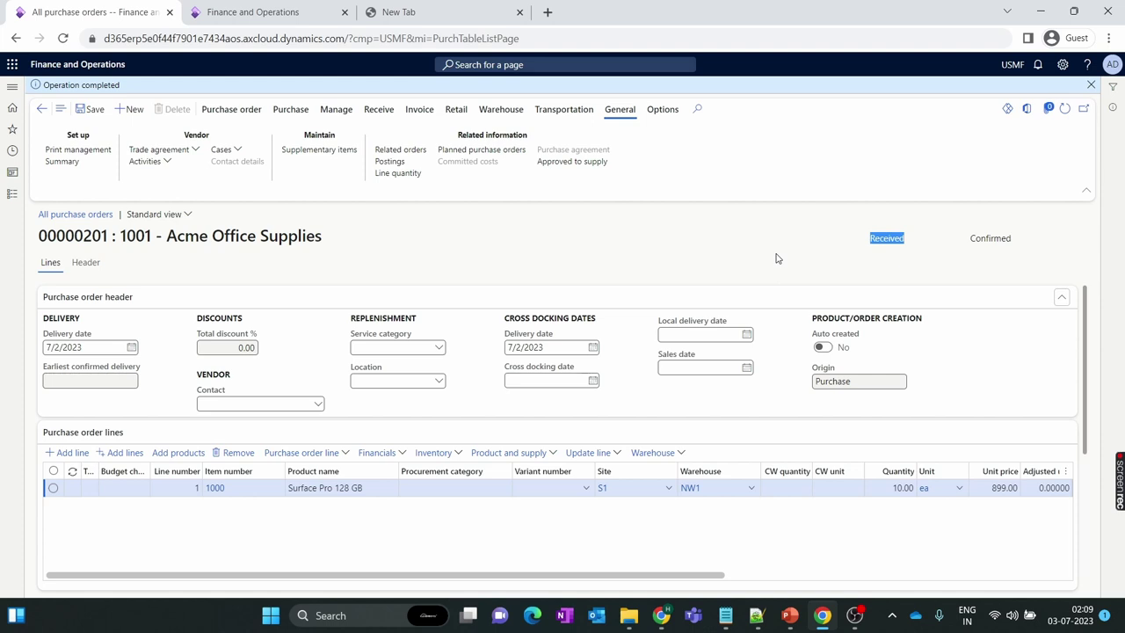
left_click(54, 488)
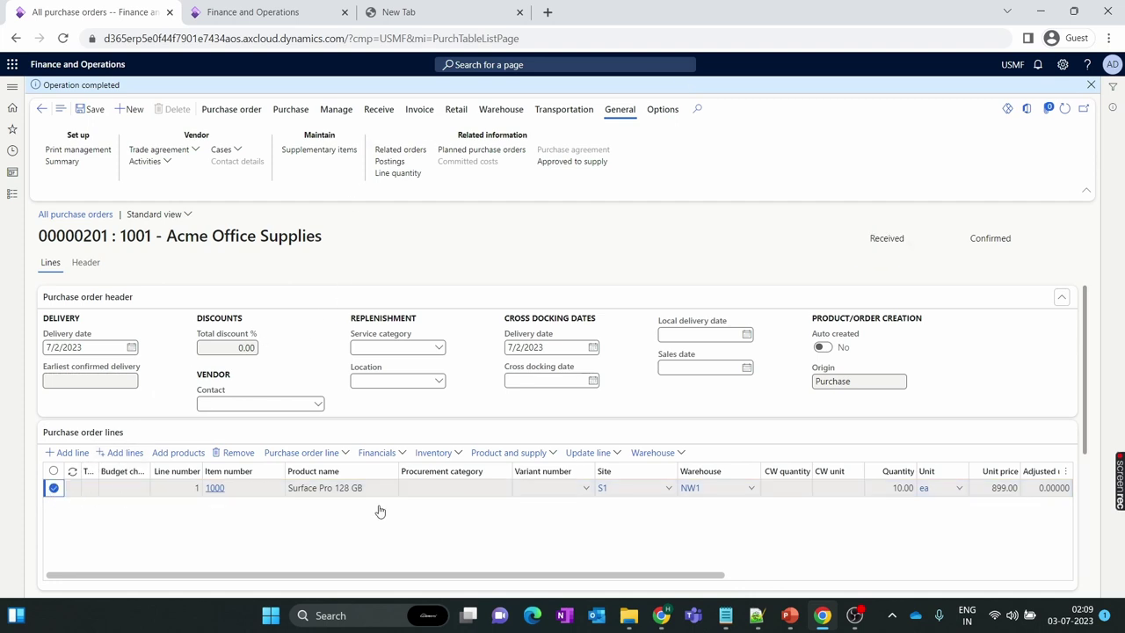
left_click(607, 455)
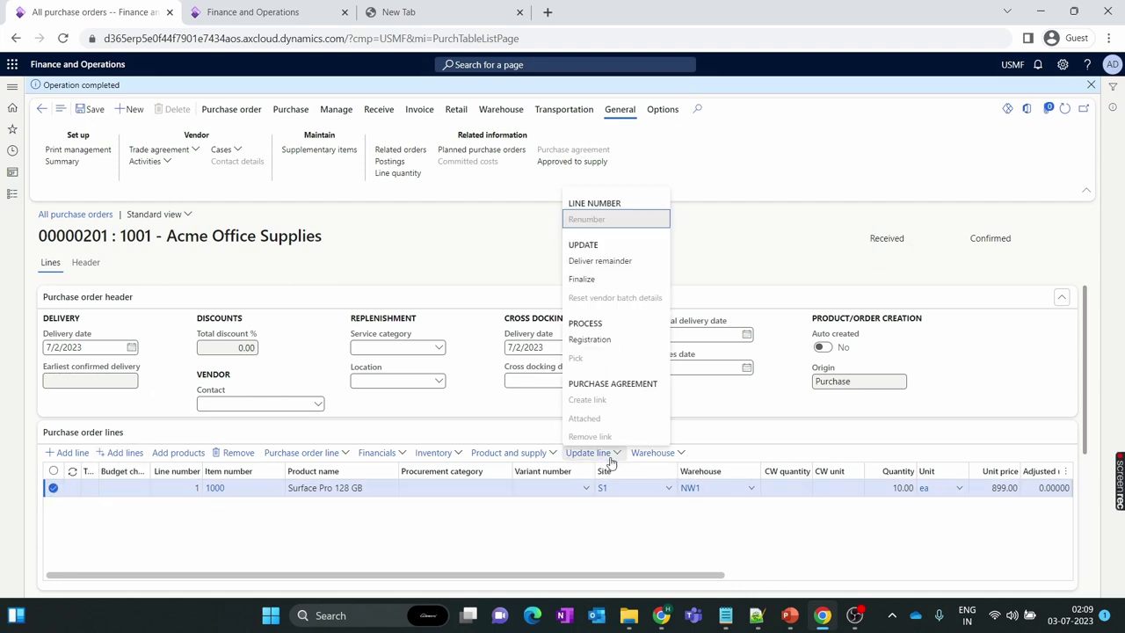
left_click(615, 264)
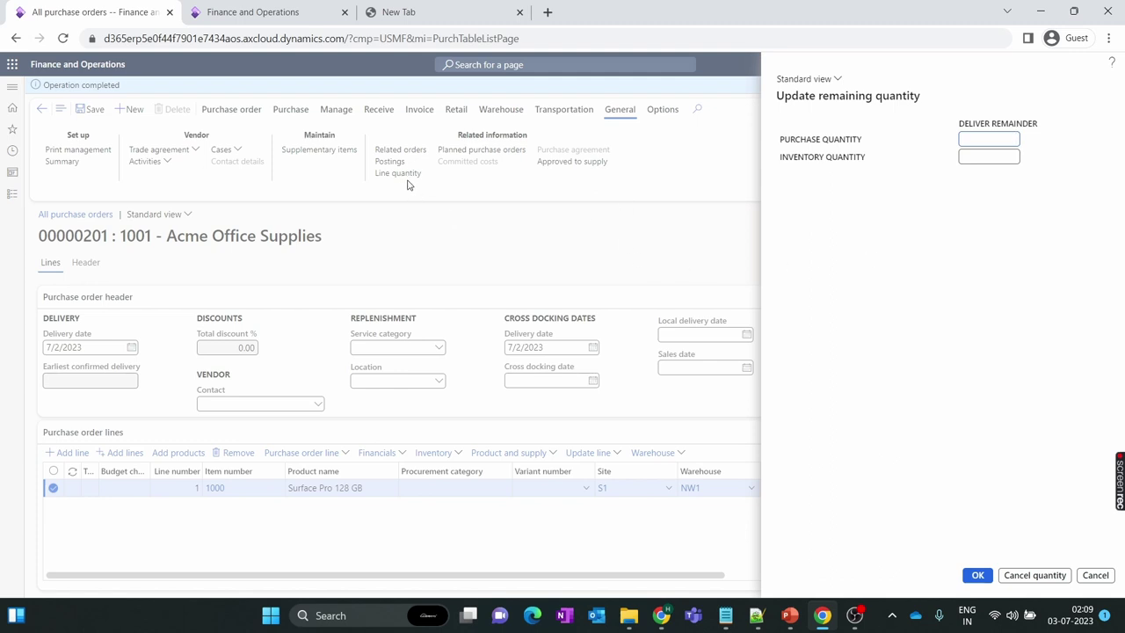
left_click(1096, 576)
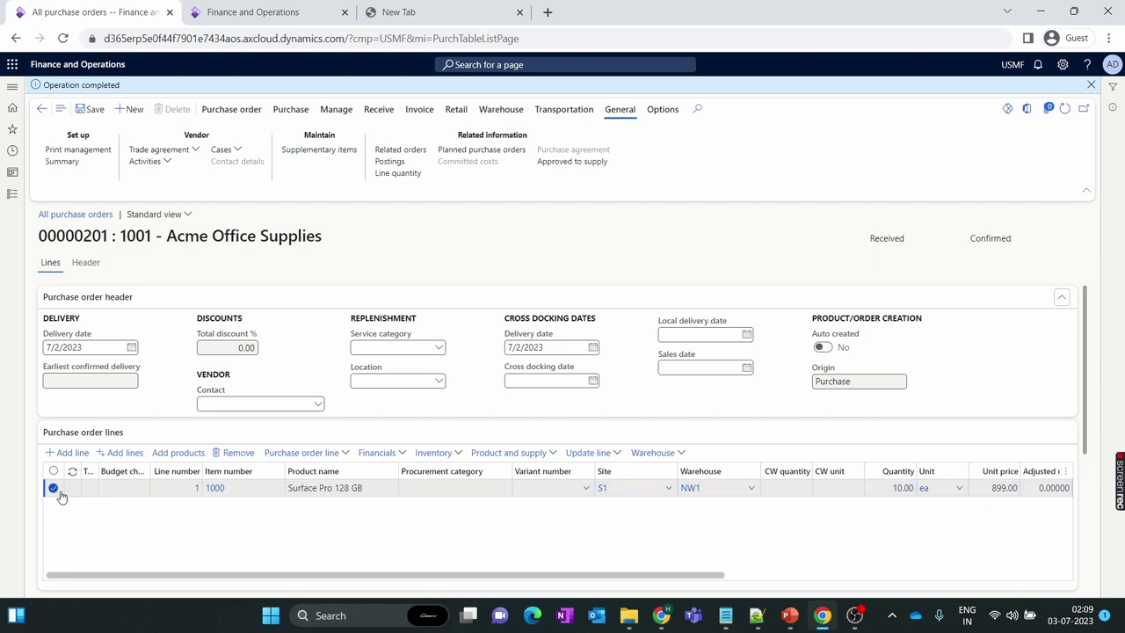
left_click(580, 454)
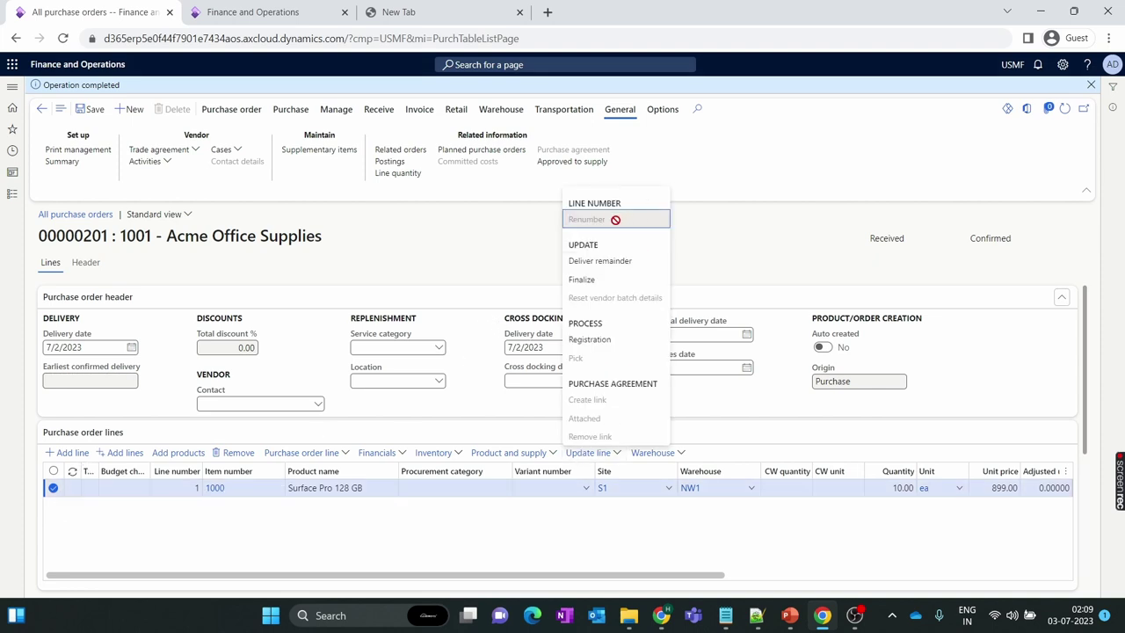
left_click(607, 262)
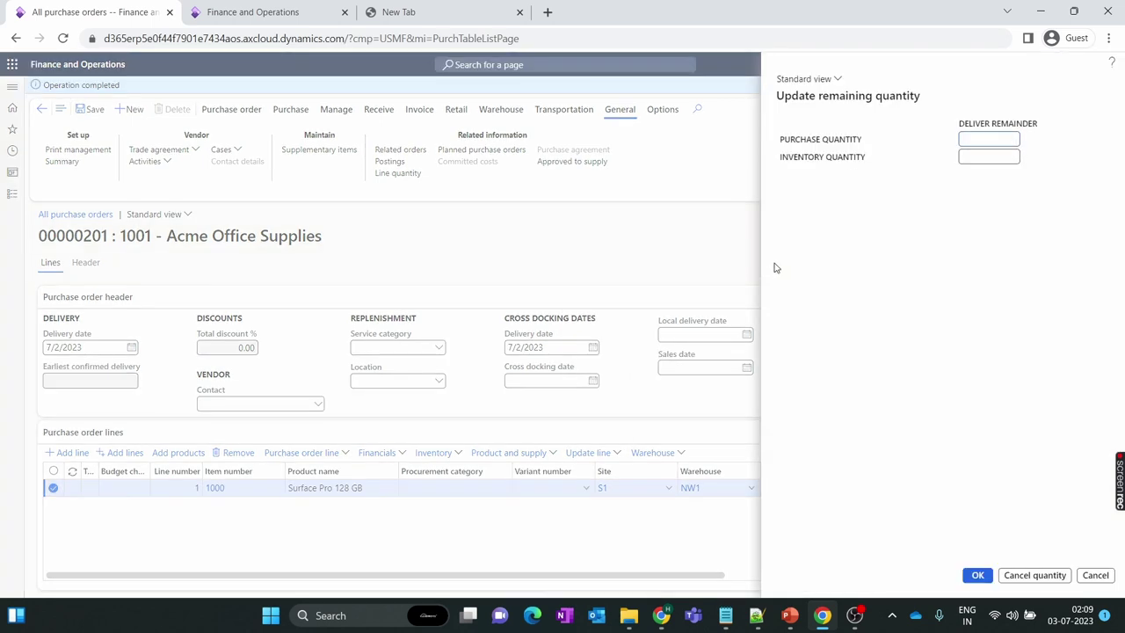
left_click(1095, 575)
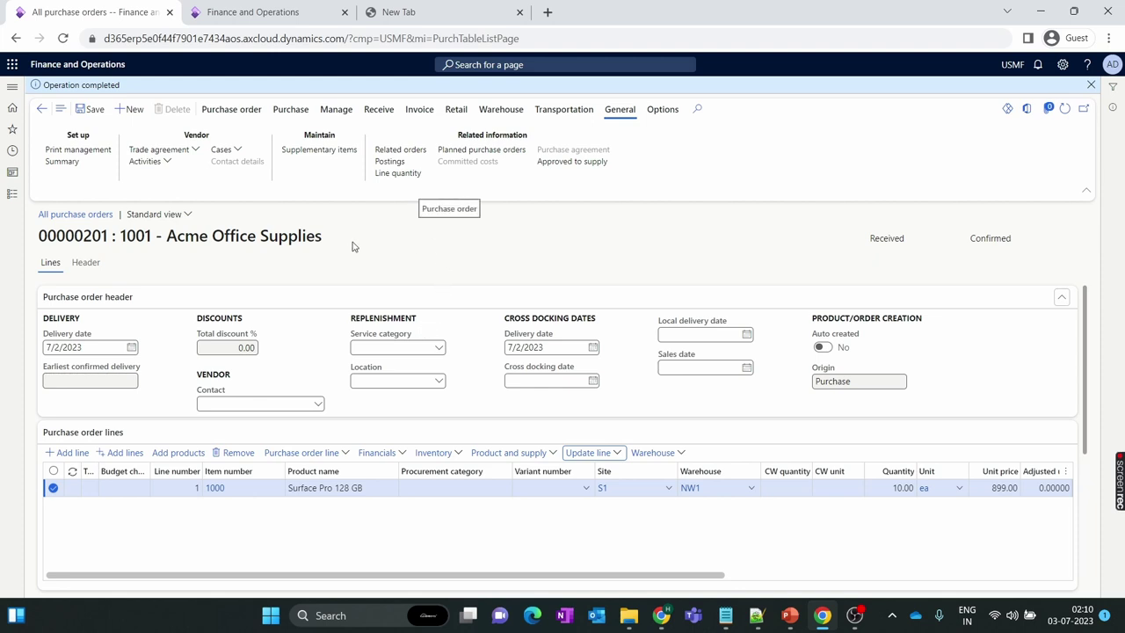
- Create a new purchase order for vendor Acme Office Supplies with warehouse NW1
key("alt+n")
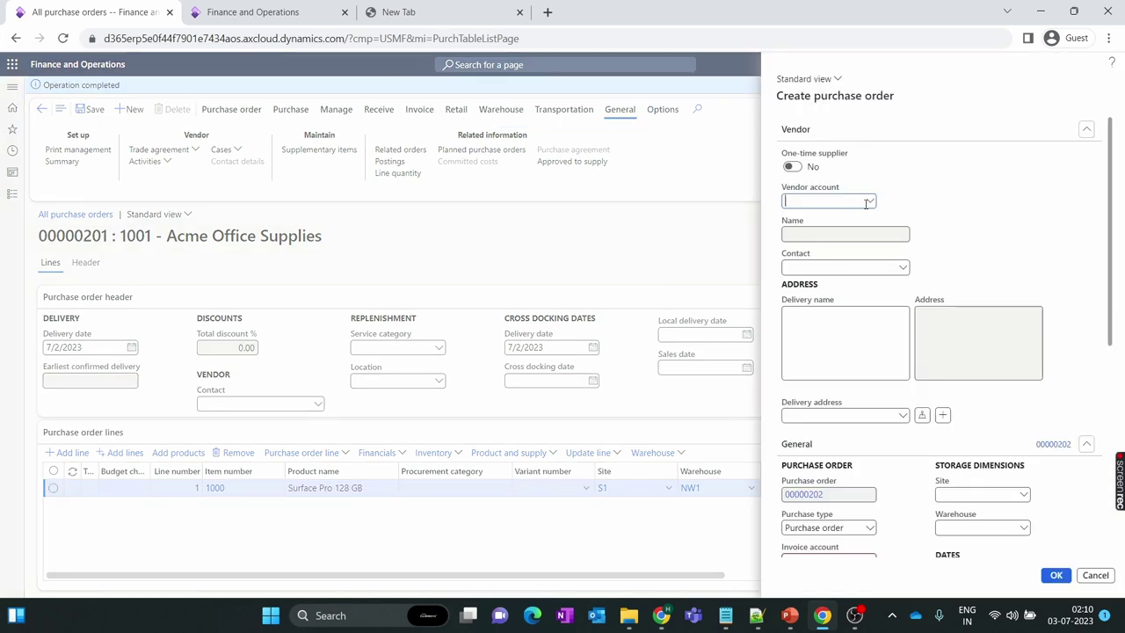
left_click(870, 202)
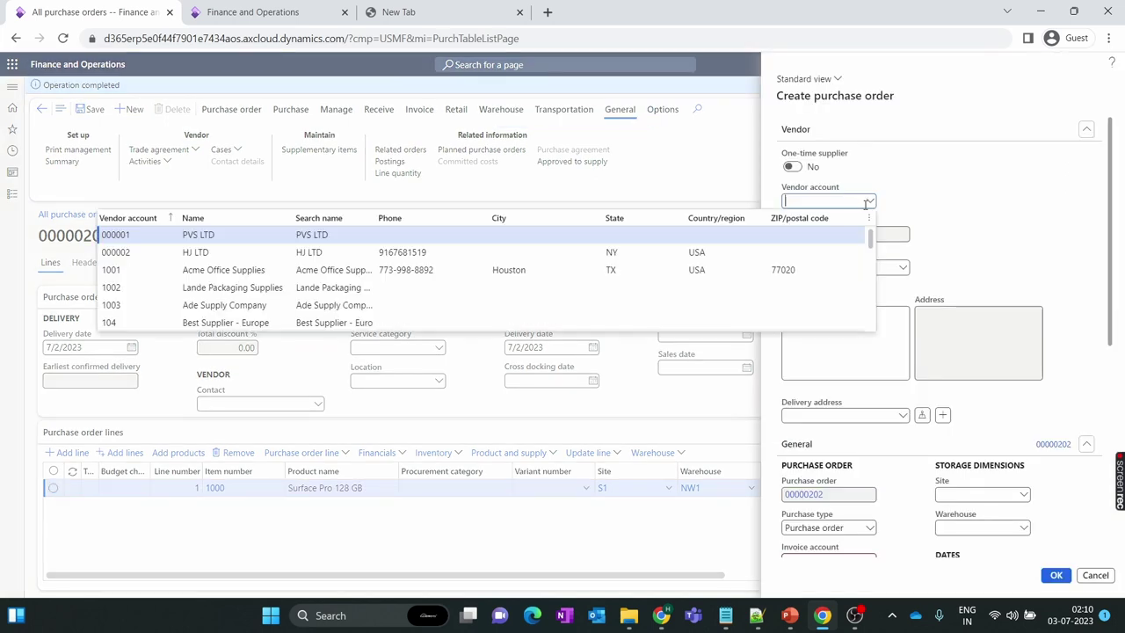
left_click(220, 269)
scroll(998, 272, "down", 5)
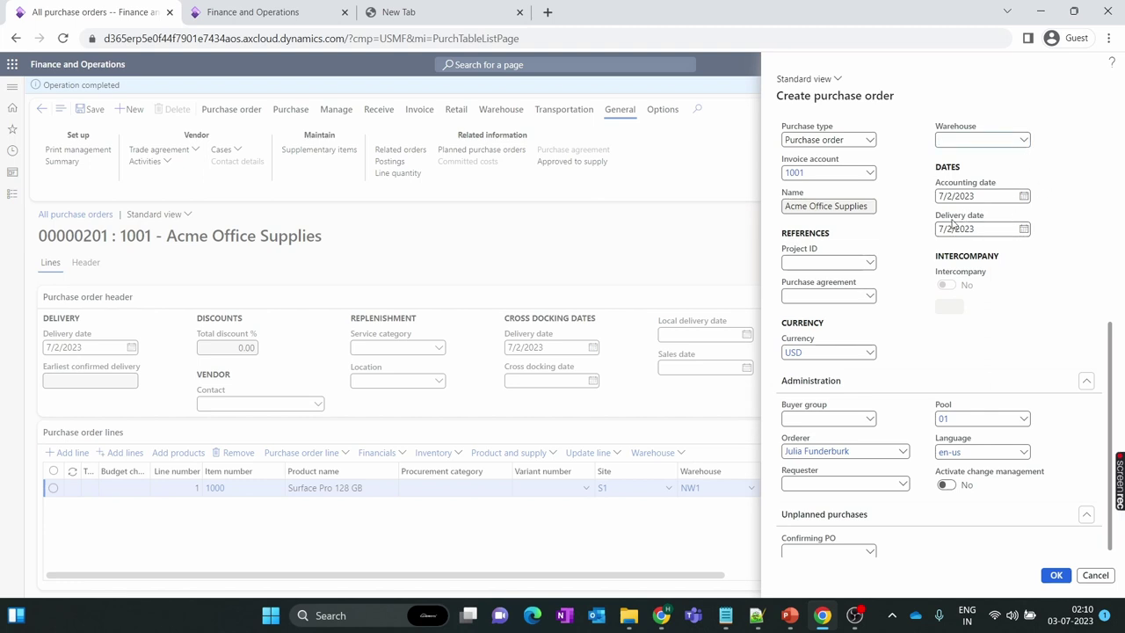
scroll(773, 242, "down", 5)
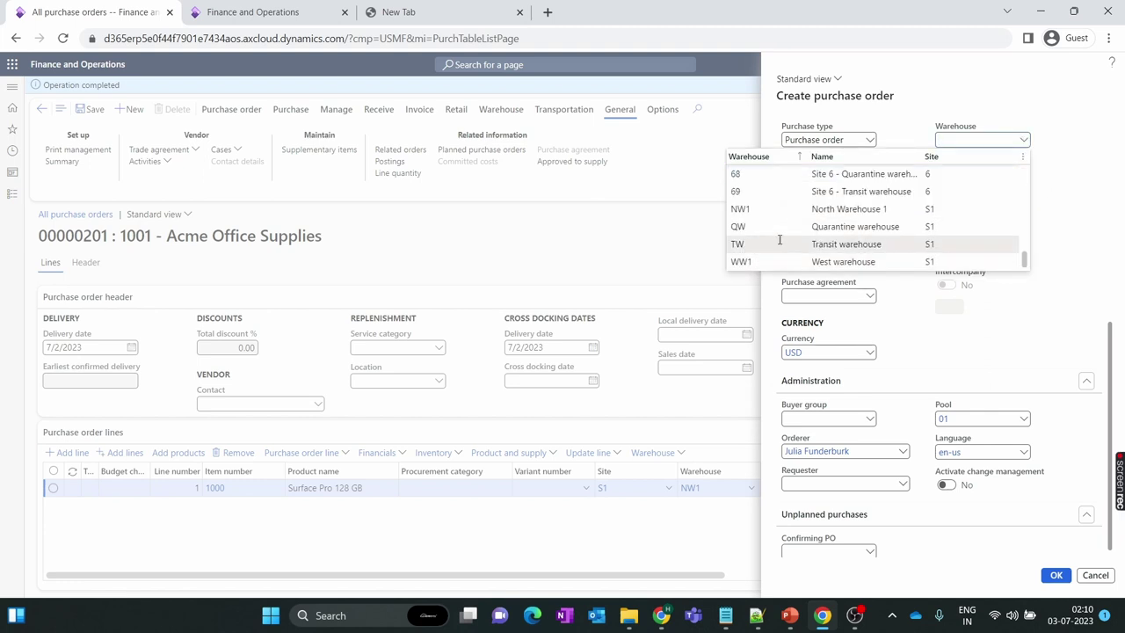
left_click(757, 209)
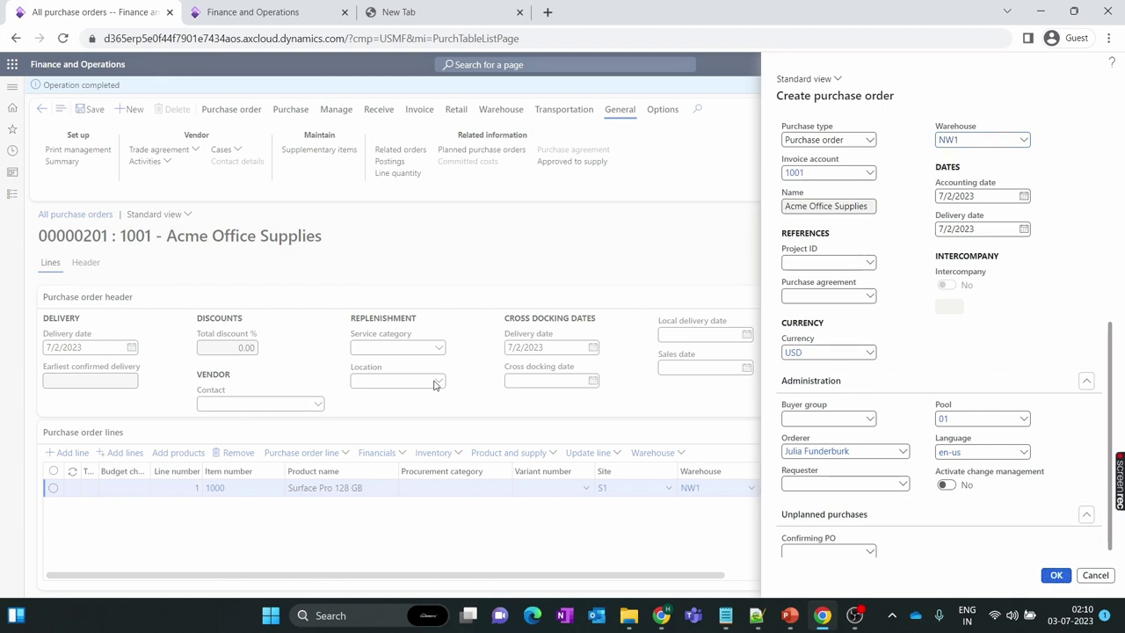
key("Return")
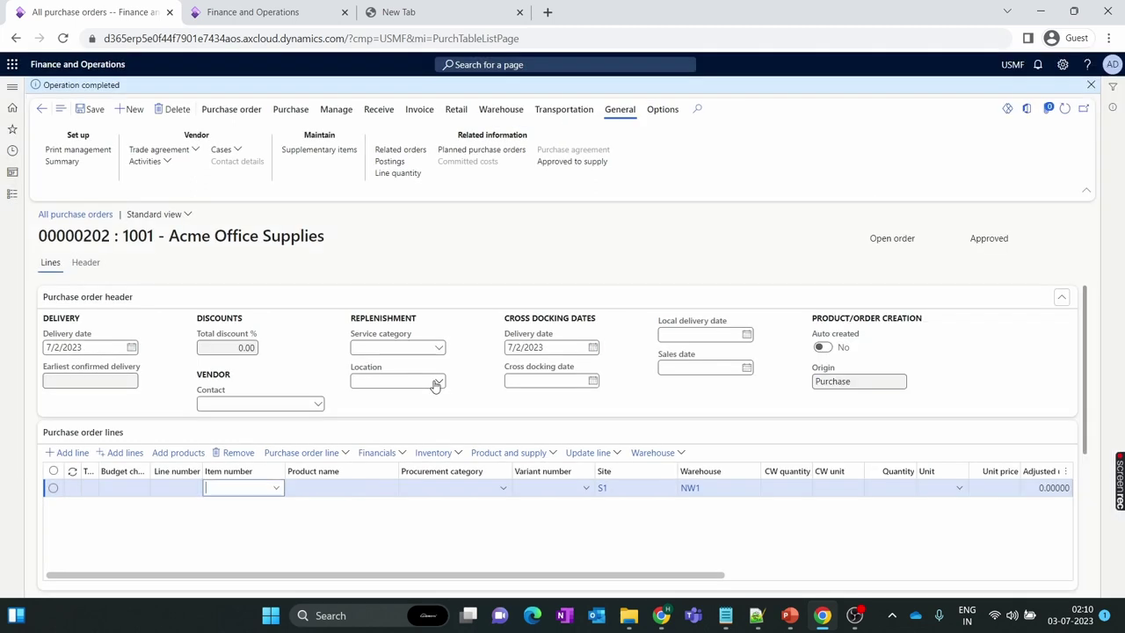
- Add item 1000, Surface Pro 128 GB, to the first order line with a quantity of 10
left_click(278, 495)
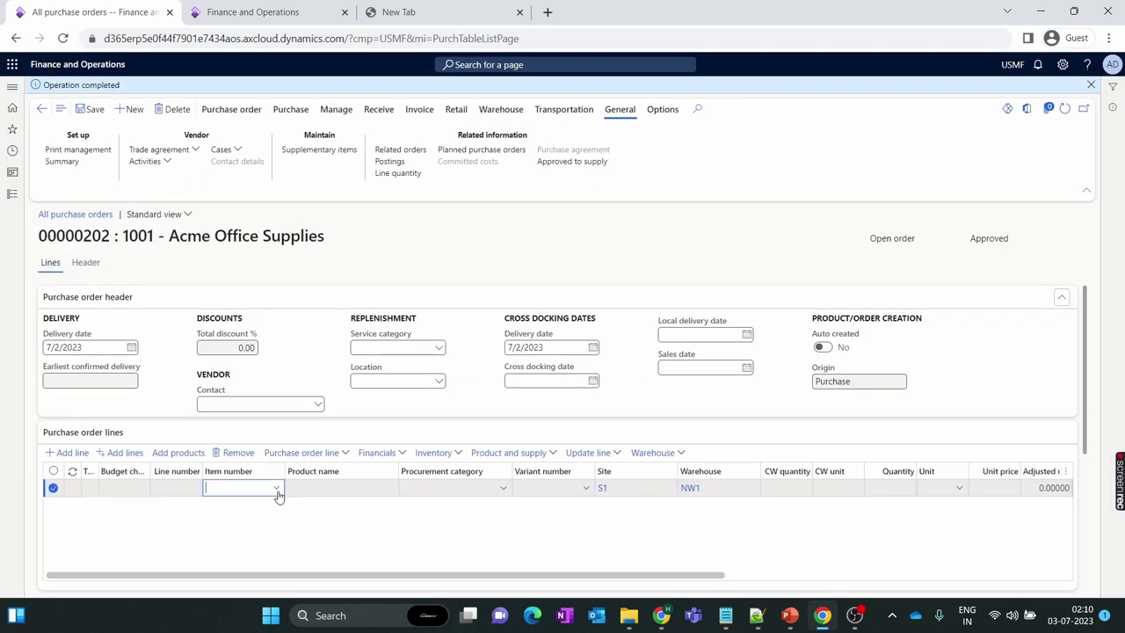
left_click(278, 490)
left_click(255, 380)
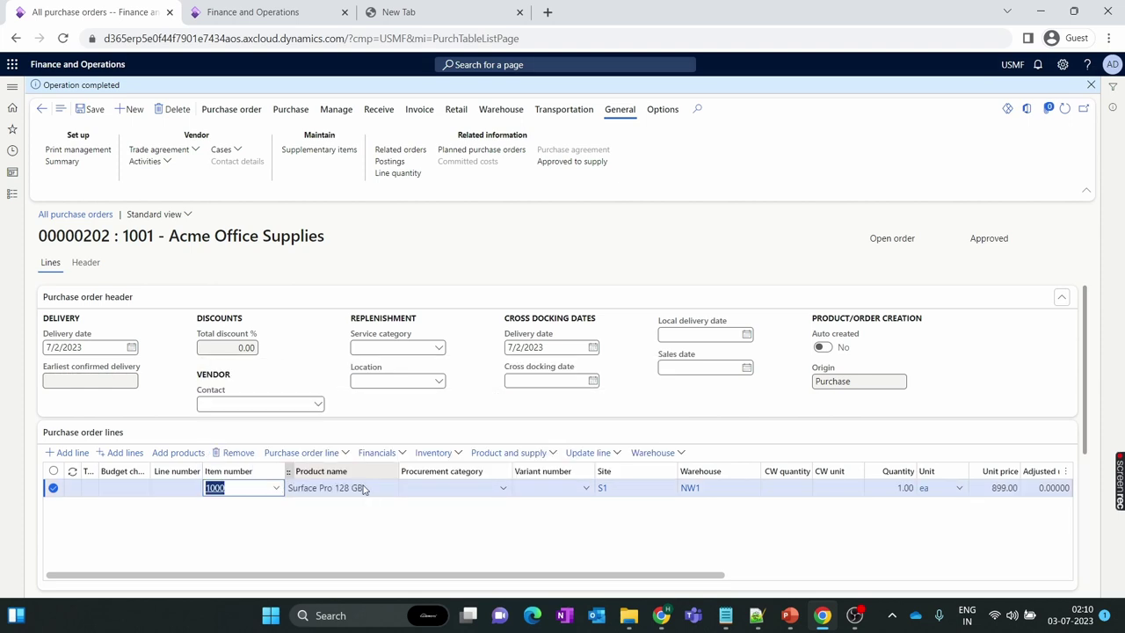
left_click_drag(575, 579, 667, 580)
left_click(764, 488)
type("10")
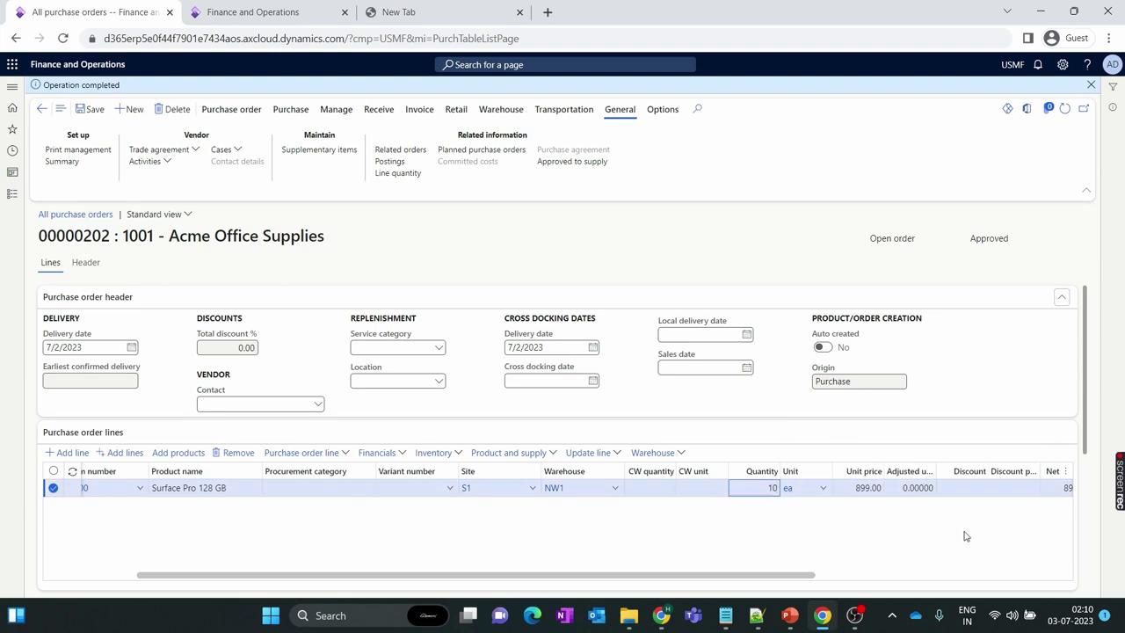
- Set the line's Receive now quantity to 5 and confirm the purchase order
left_click_drag(810, 580, 1047, 582)
left_click(926, 489)
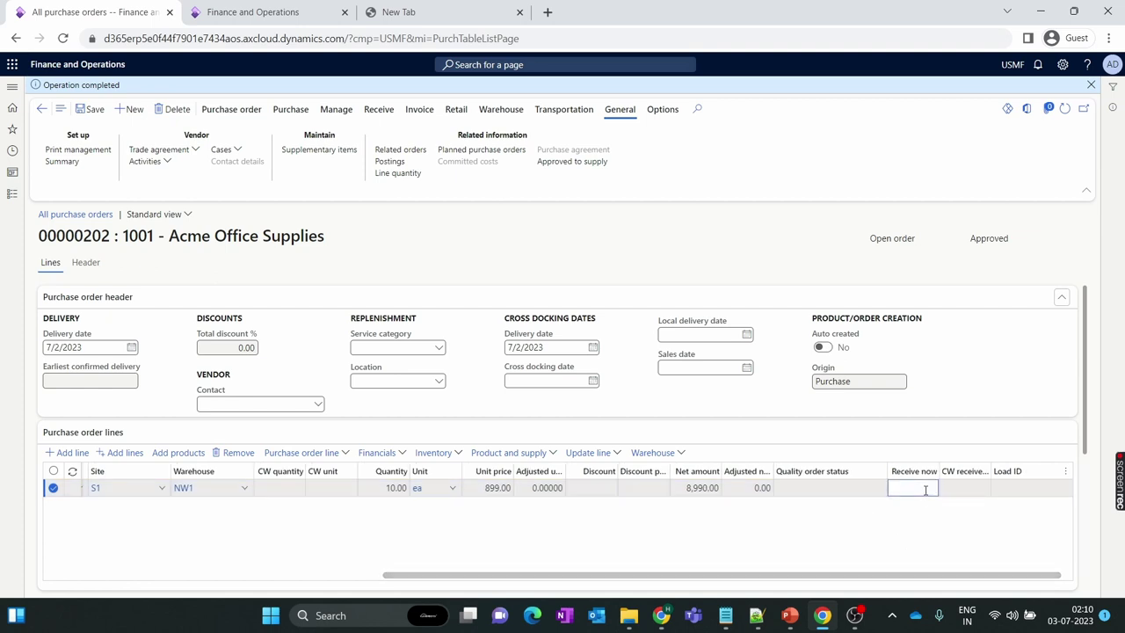
type("5")
left_click(939, 538)
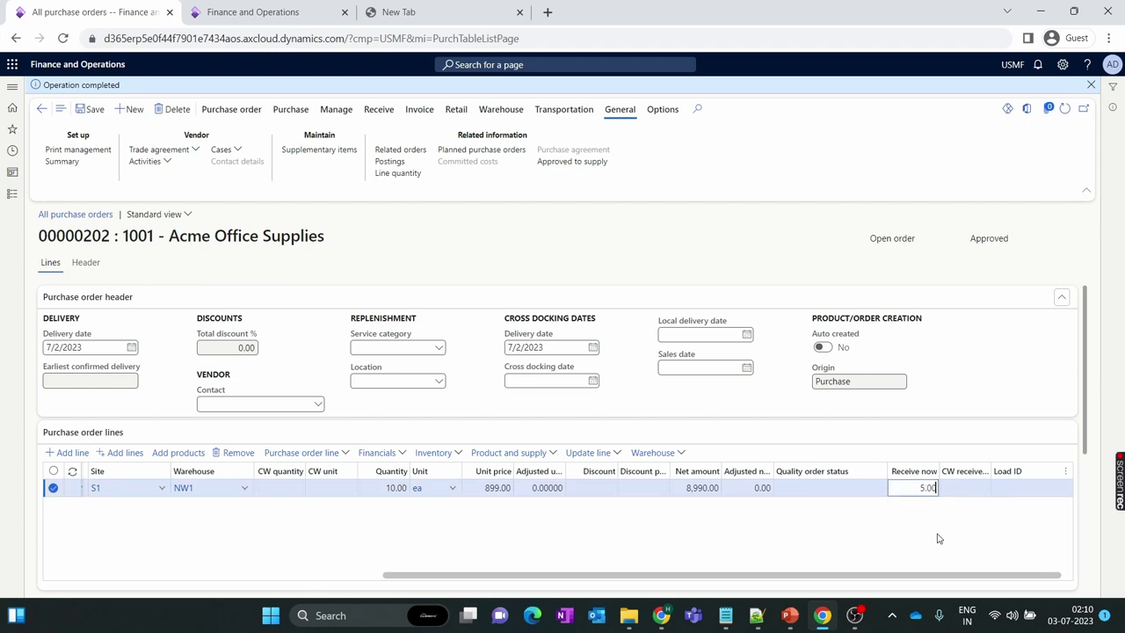
left_click(235, 109)
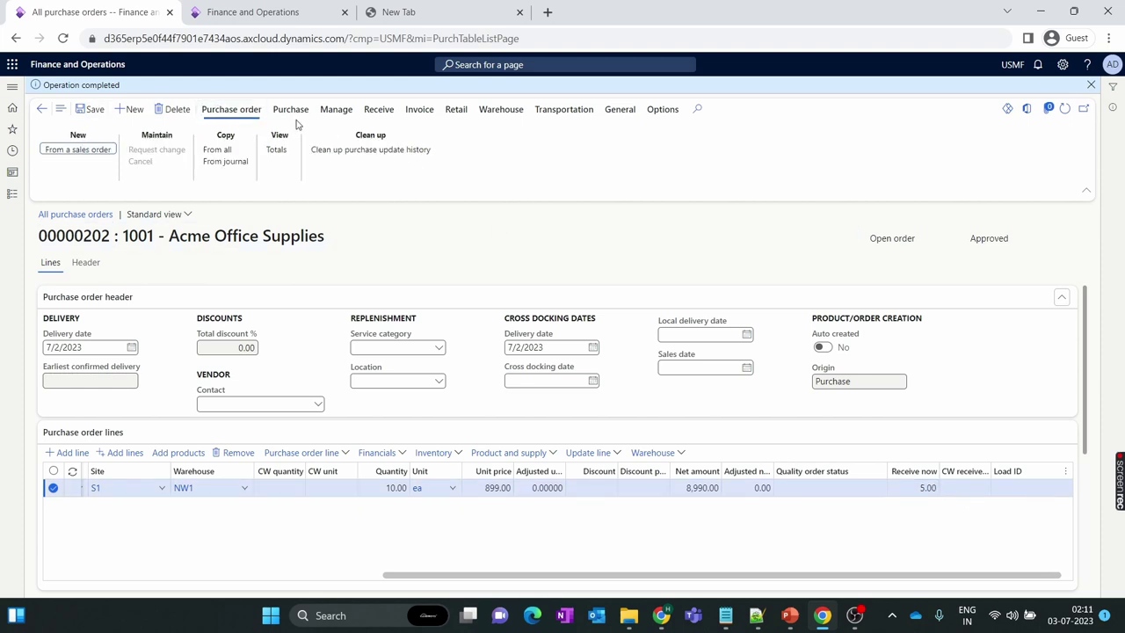
left_click(291, 110)
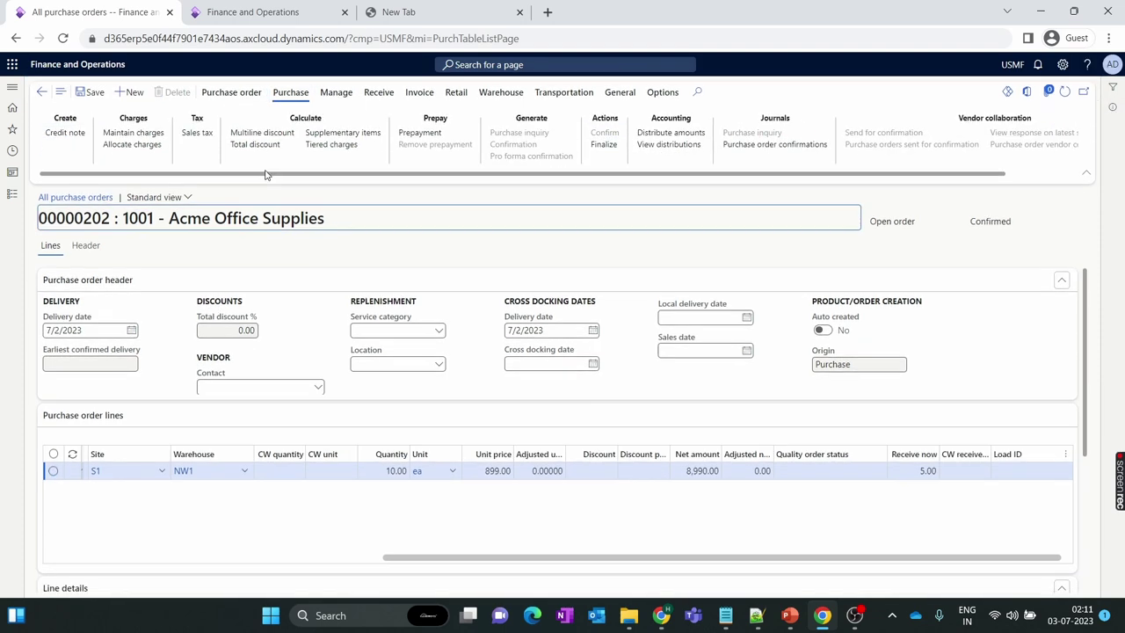
- Start posting a product receipt for the new order, using Receive now quantity as the quantity parameter
left_click(379, 104)
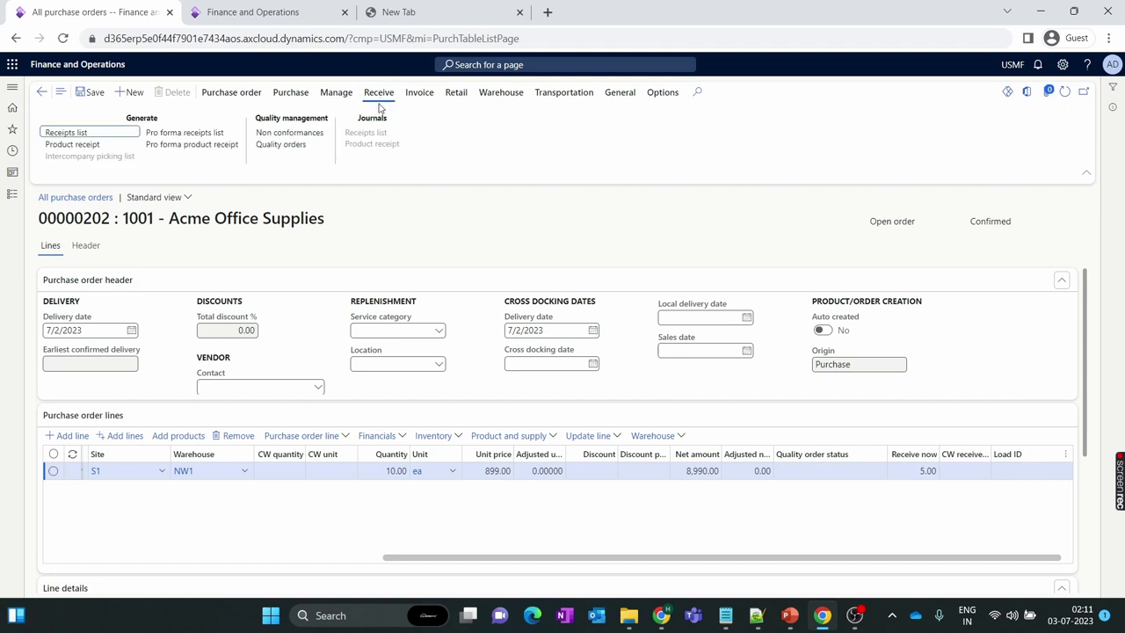
left_click(80, 146)
left_click(218, 197)
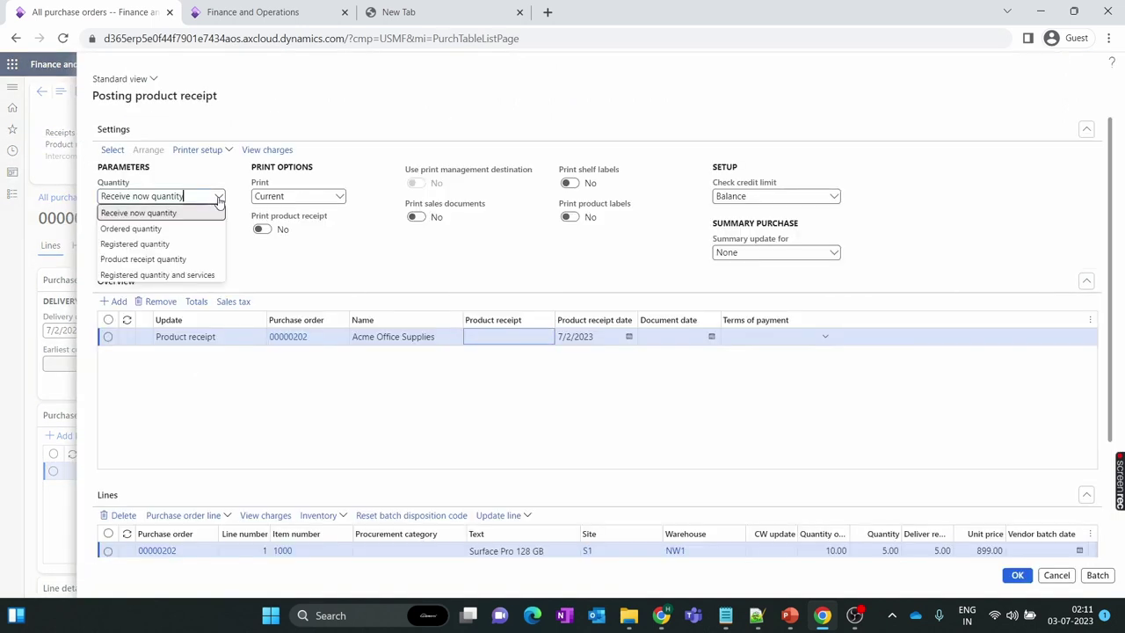
left_click(175, 213)
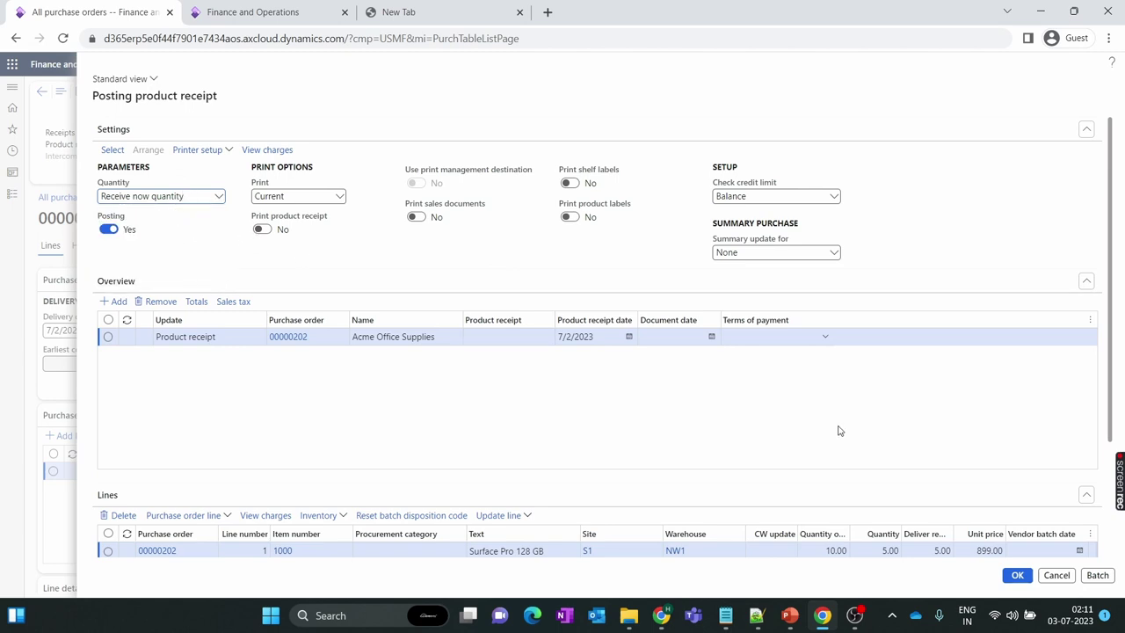
- Review the receipt line's quantities and mark the Surface Pro 128 GB line as Close for receipt
left_click(884, 551)
scroll(907, 510, "down", 2)
left_click(800, 465)
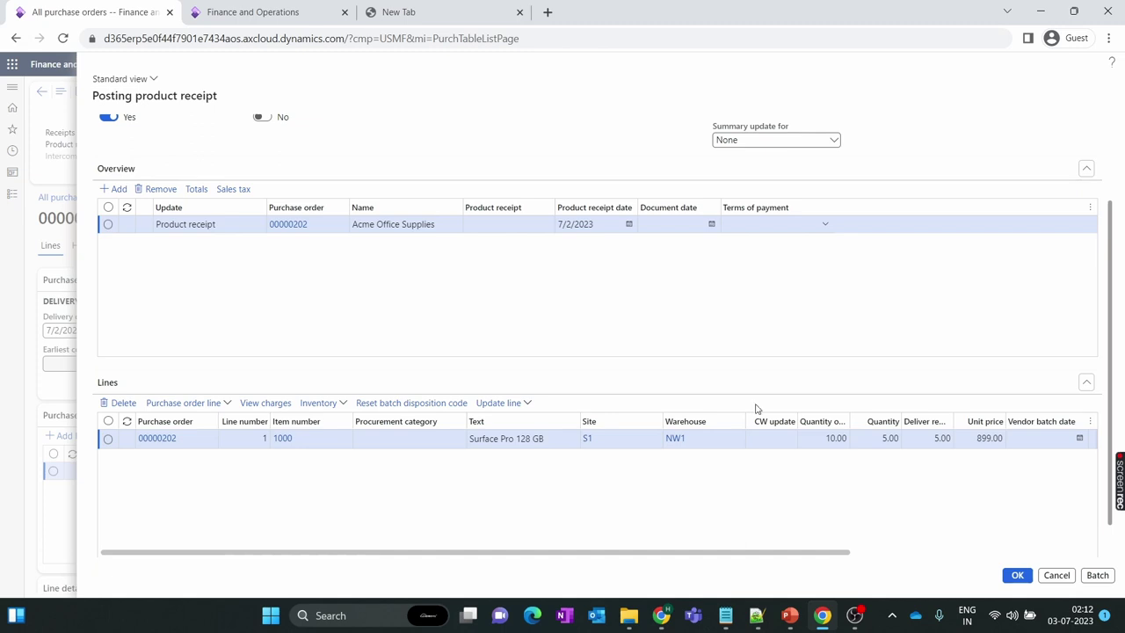
left_click(881, 439)
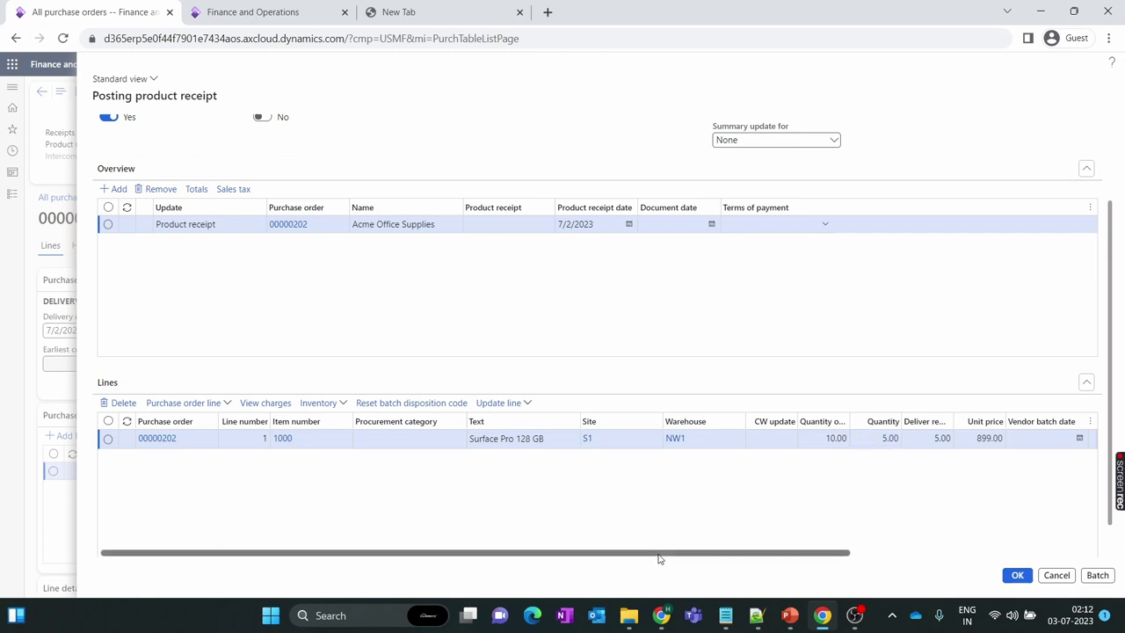
left_click_drag(659, 558, 910, 553)
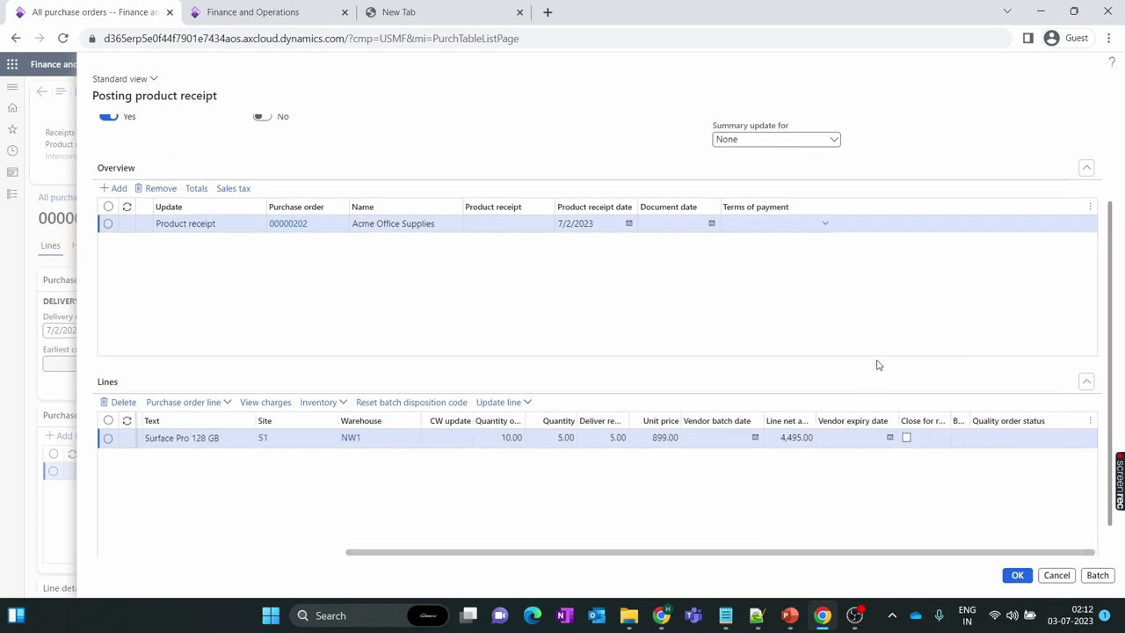
left_click(923, 437)
left_click(906, 437)
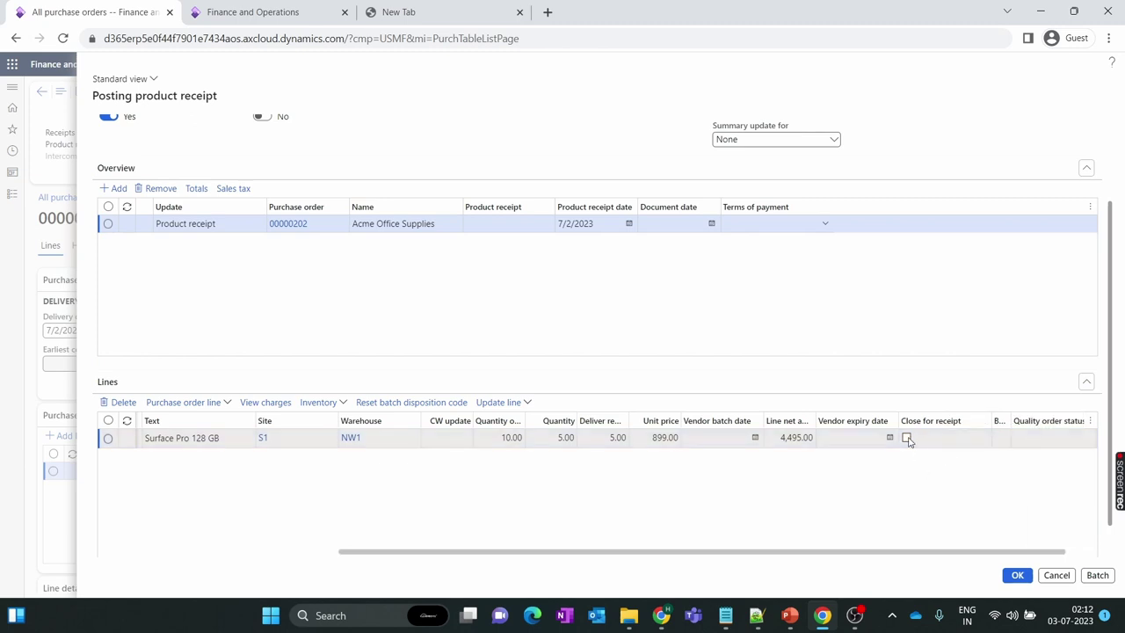
- Copy the purchase order number into the product receipt field, and check the order's status
left_click_drag(899, 553, 417, 533)
scroll(304, 329, "up", 2)
left_click(304, 334)
key("ctrl+c")
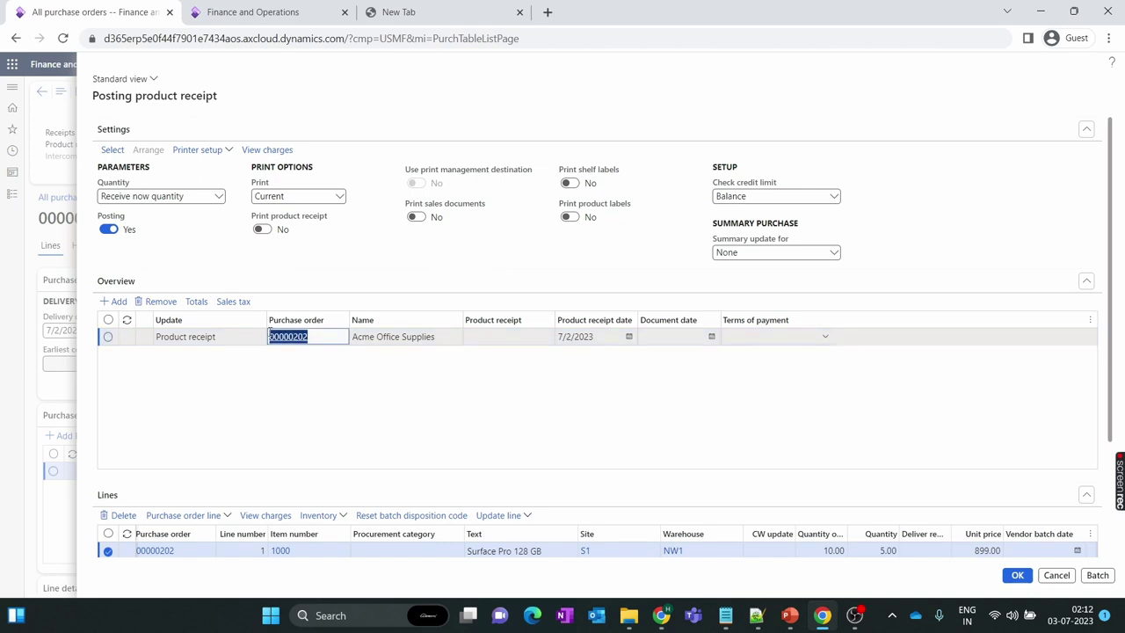
left_click(528, 339)
key("ctrl+v")
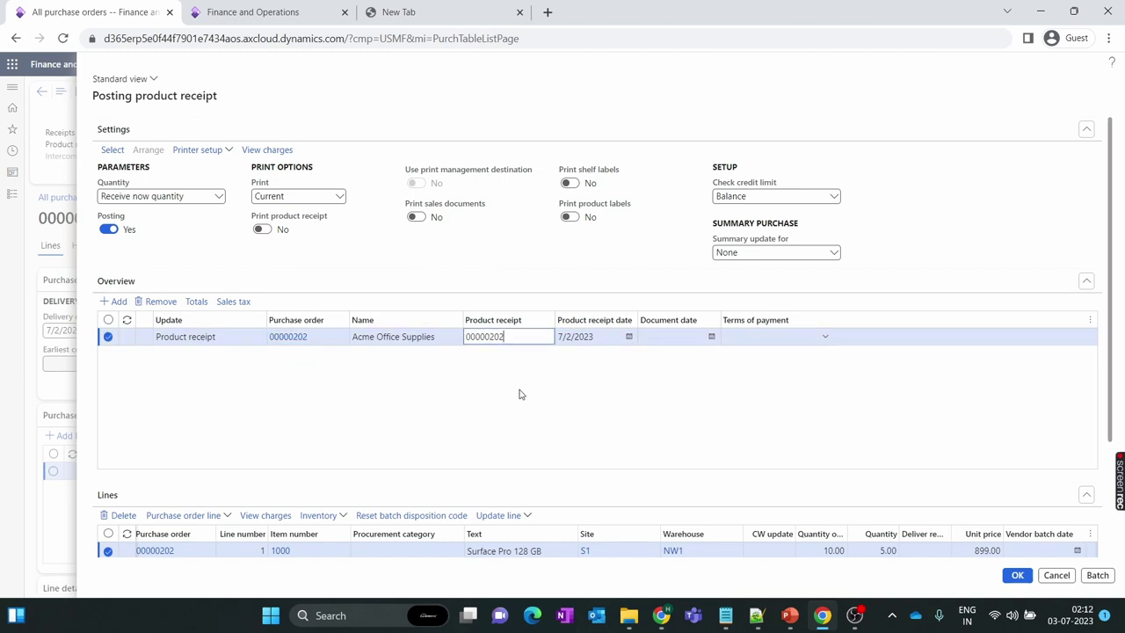
scroll(519, 392, "down", 3)
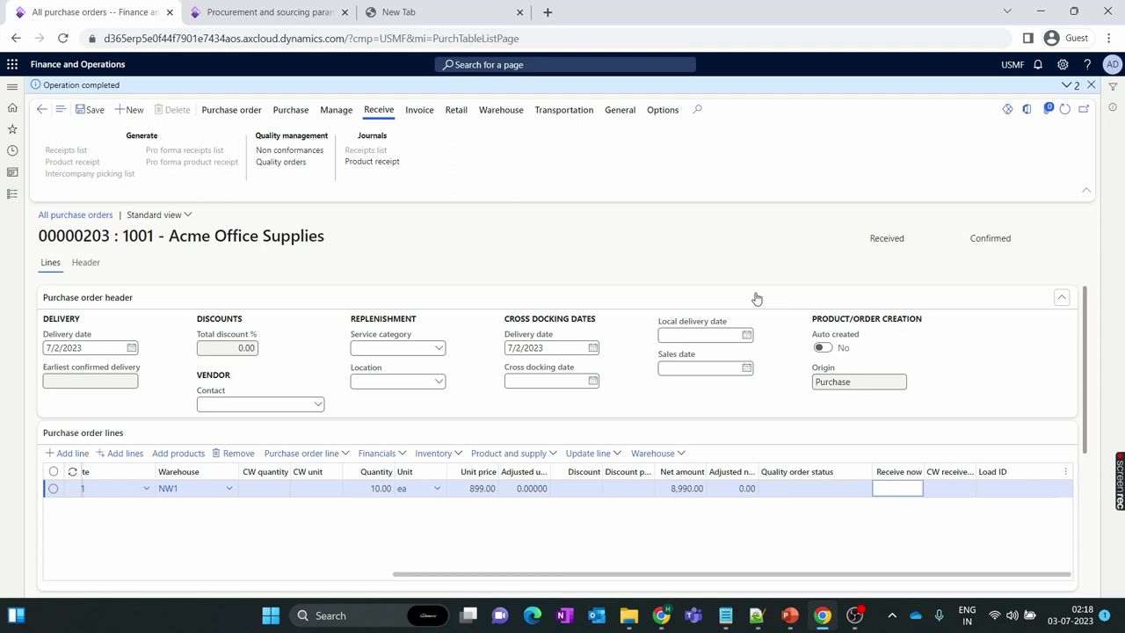
left_click_drag(920, 233, 833, 242)
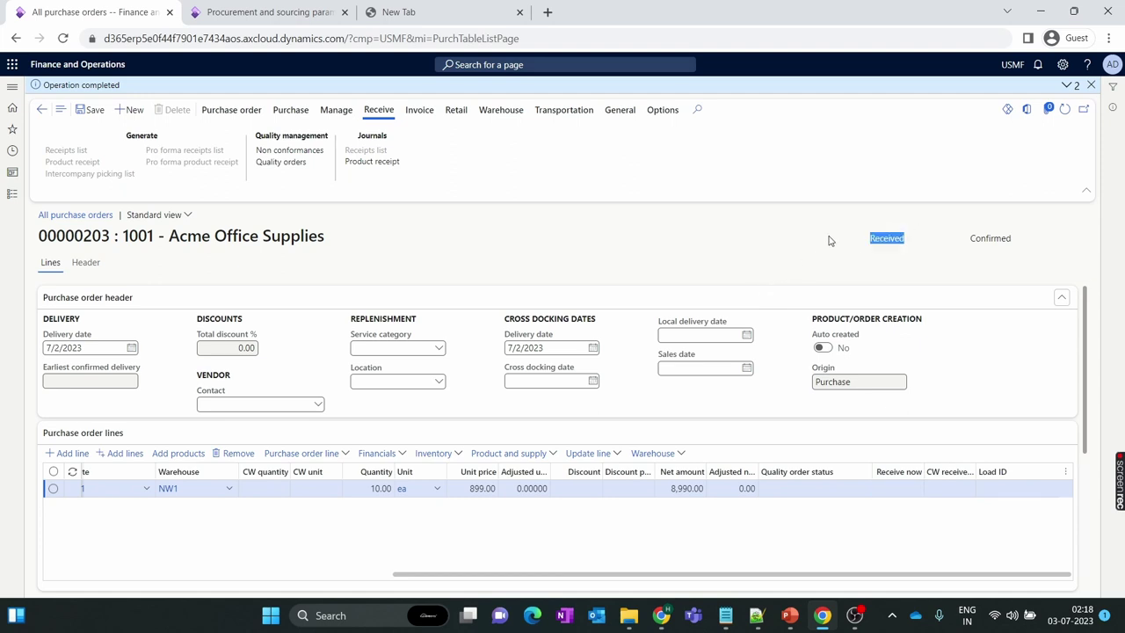
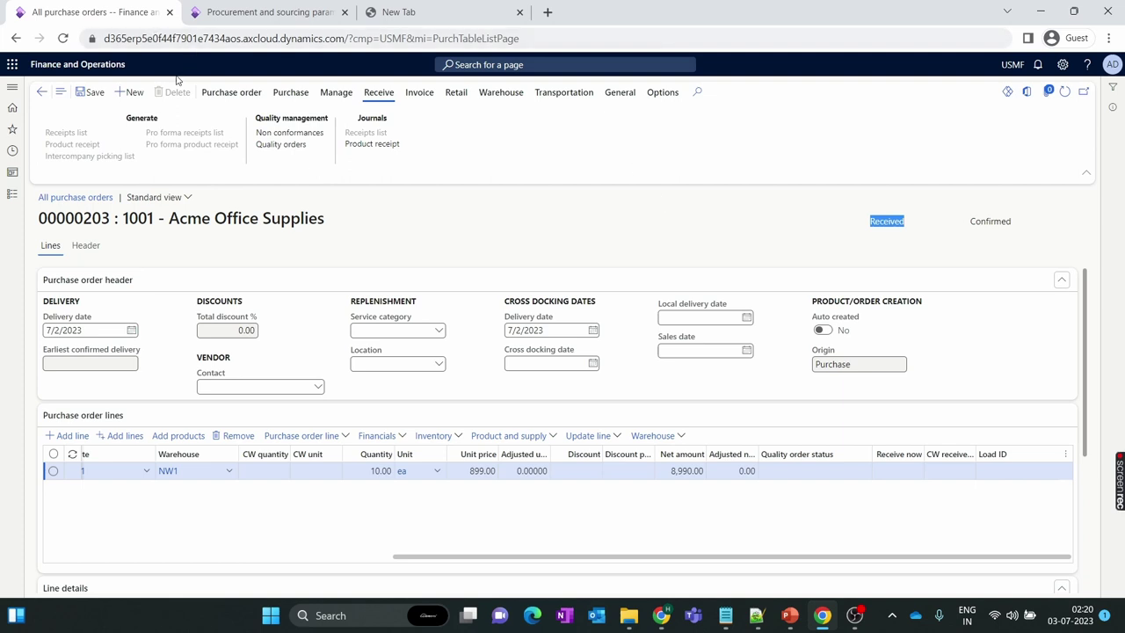
- Create a new purchase order for vendor Acme Office Supplies with warehouse NW1
left_click(134, 94)
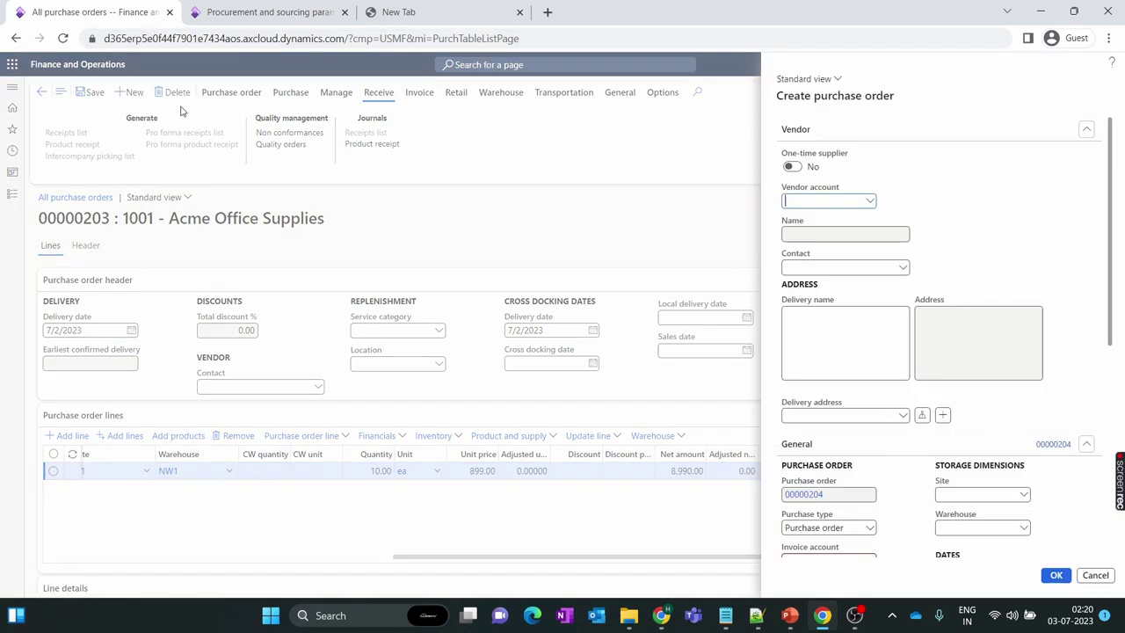
left_click(871, 201)
left_click(367, 270)
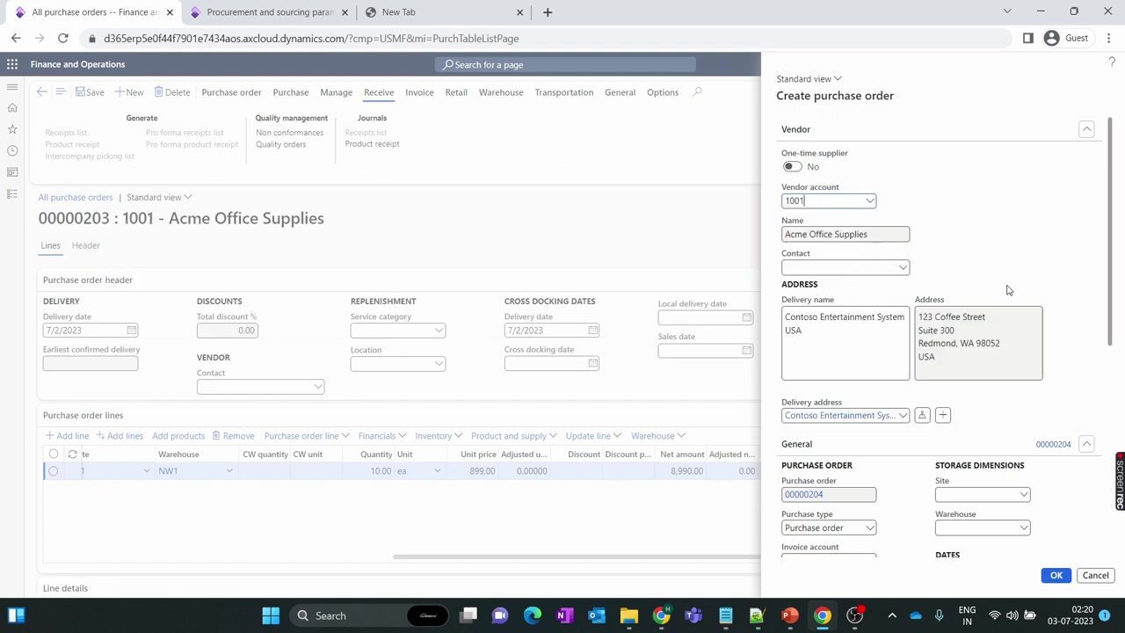
scroll(1003, 325, "down", 5)
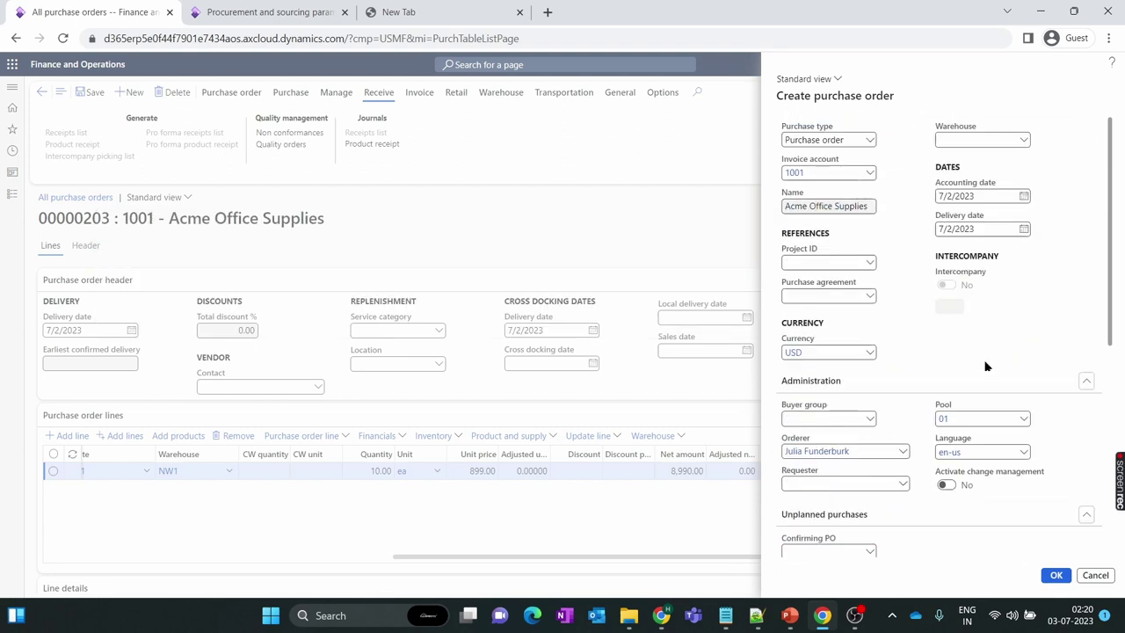
left_click(1024, 141)
scroll(941, 220, "down", 5)
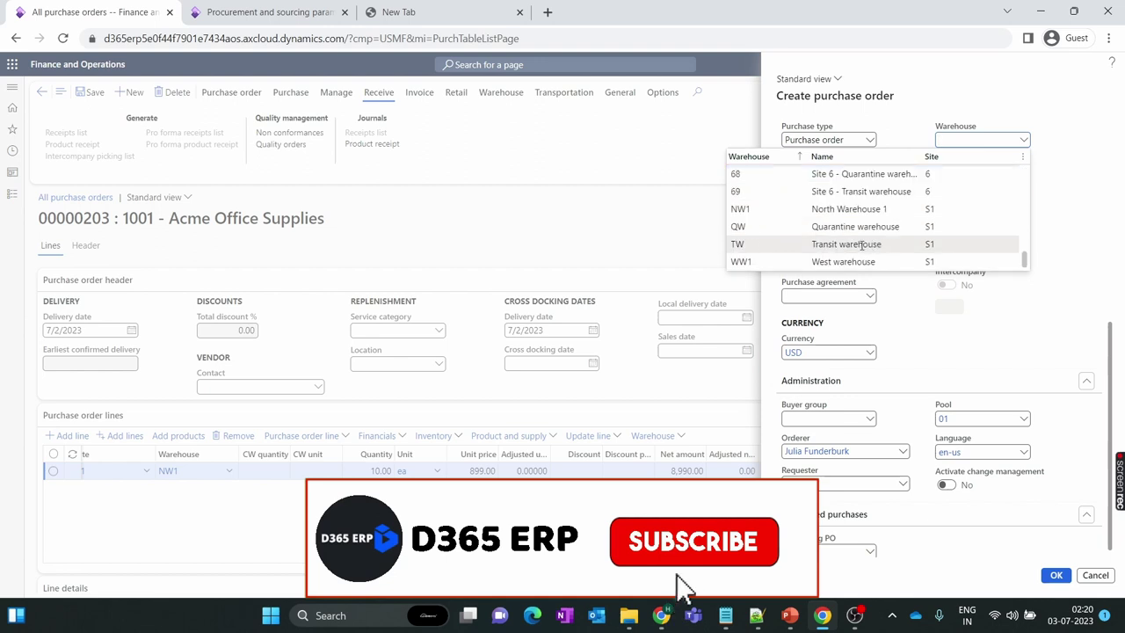
left_click(932, 208)
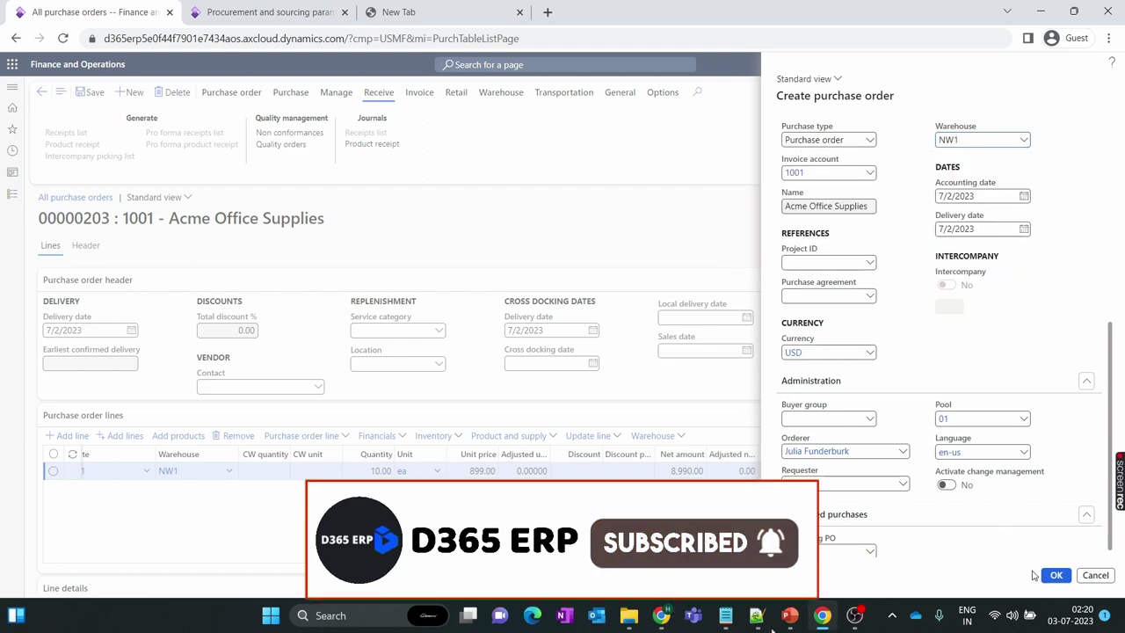
key("Return")
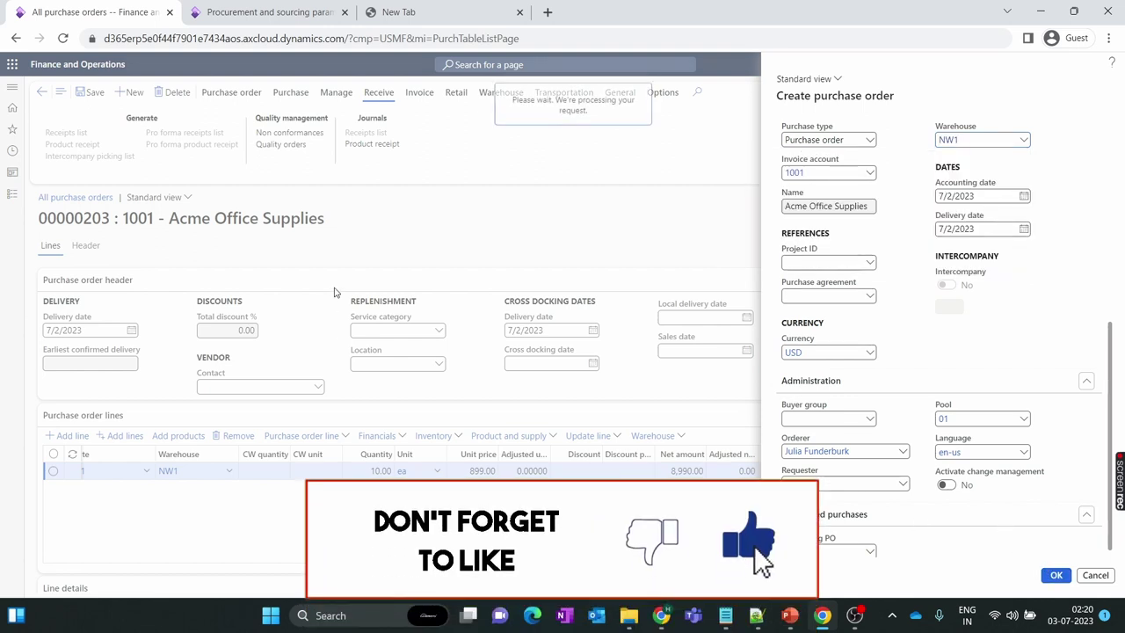
- Enter item 1000, Surface Pro 128 GB, on the new order's line with a quantity of 10
scroll(199, 385, "down", 5)
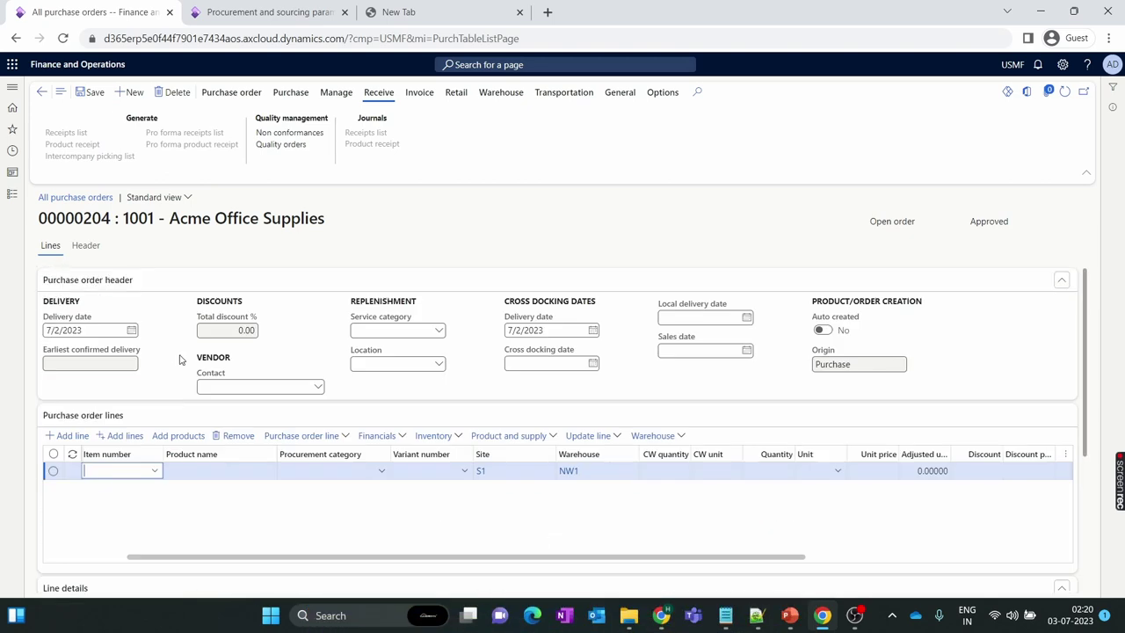
left_click(154, 472)
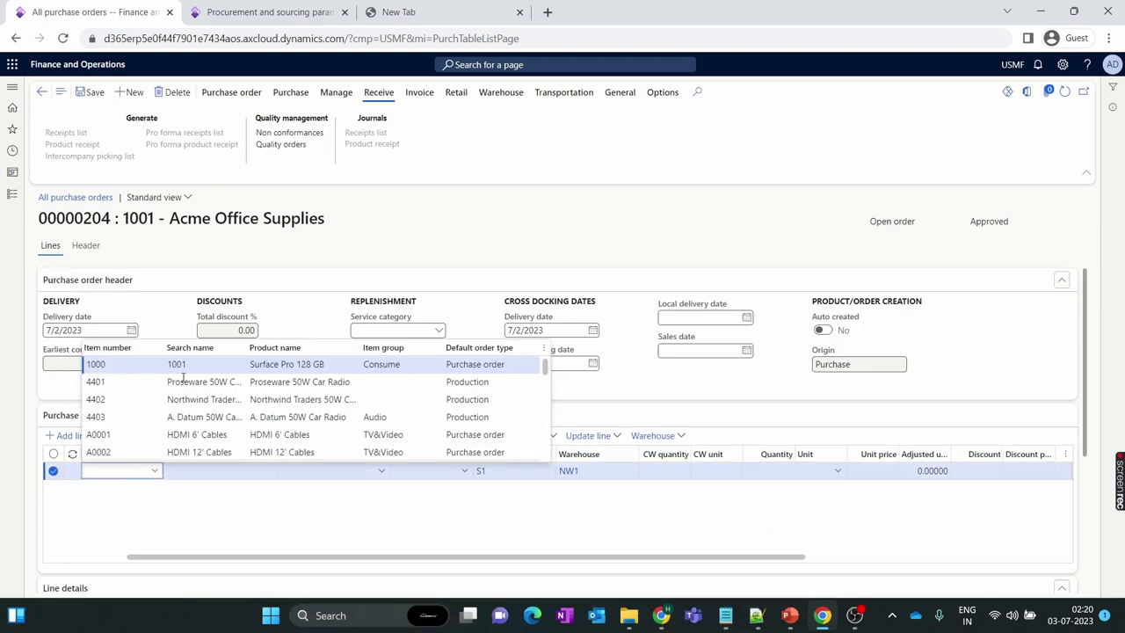
key("Return")
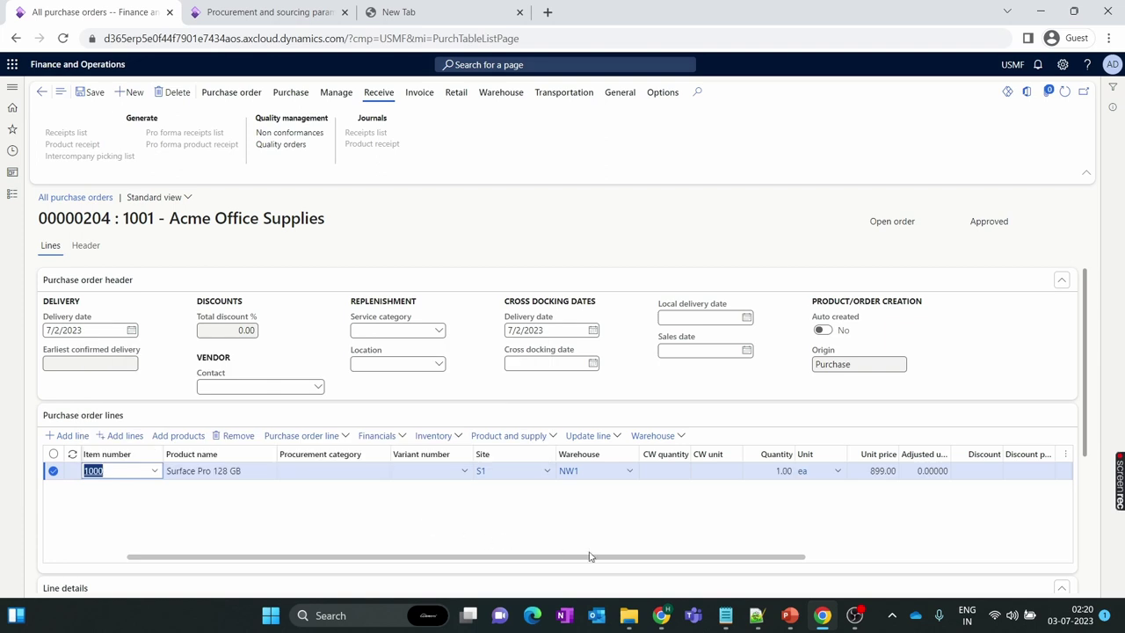
left_click(775, 472)
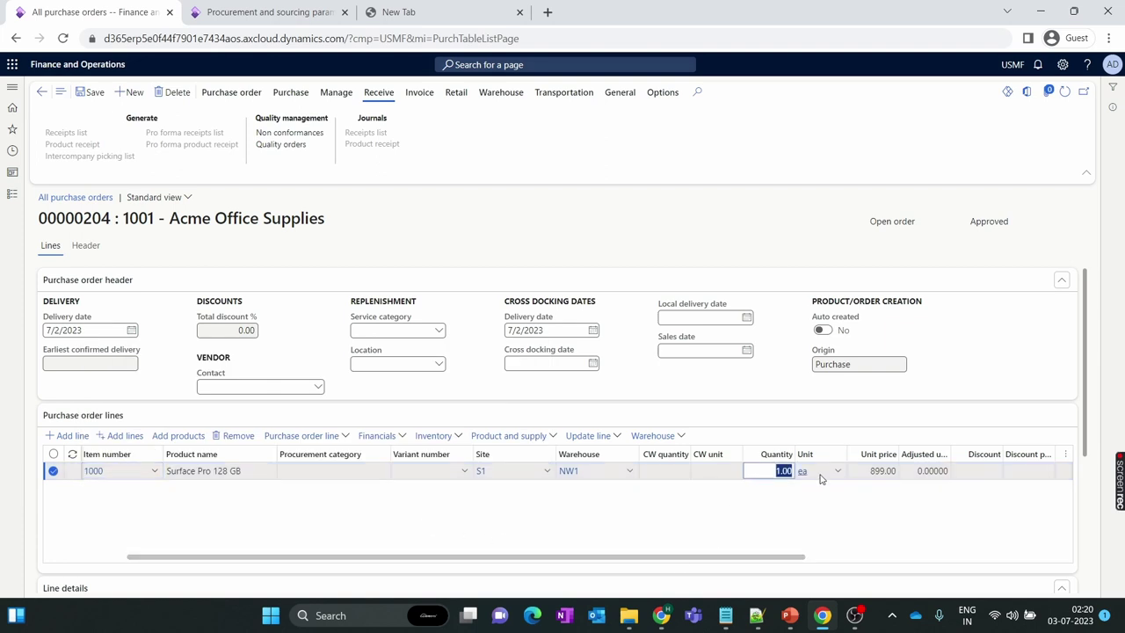
key("BackSpace")
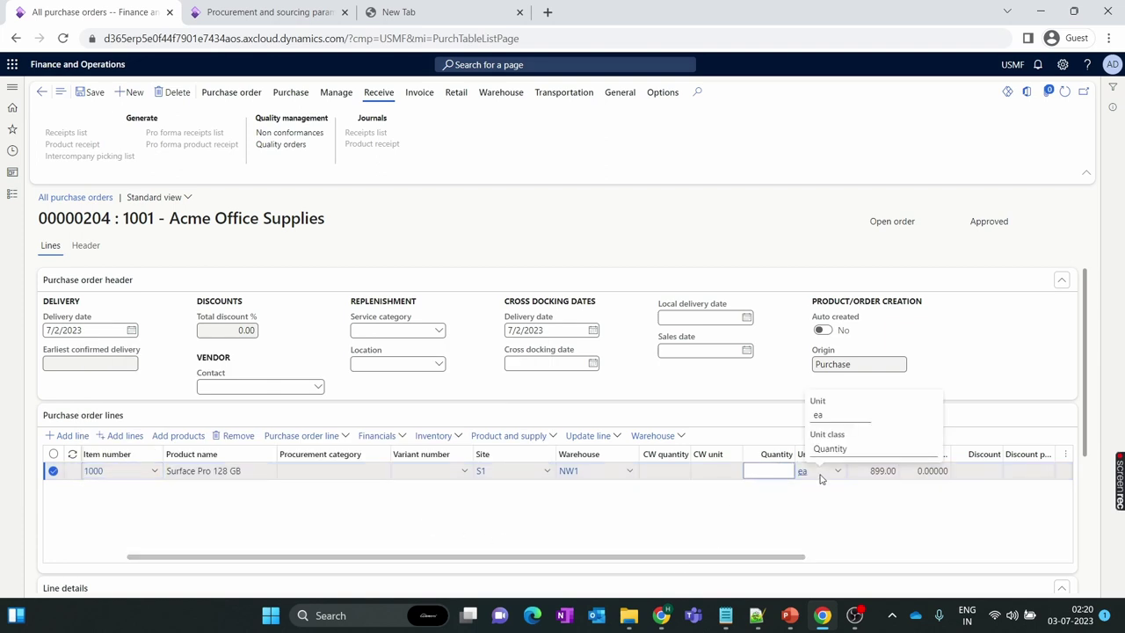
type("10")
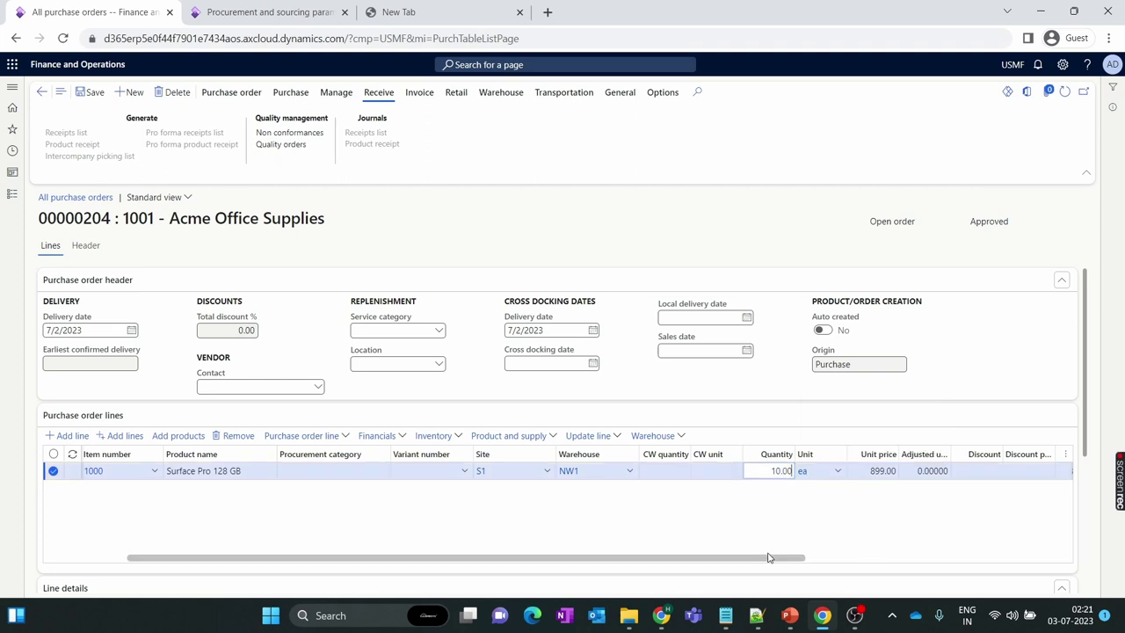
- Set the Surface Pro line's Receive now quantity to 5 and confirm the new purchase order
left_click_drag(767, 557, 1010, 563)
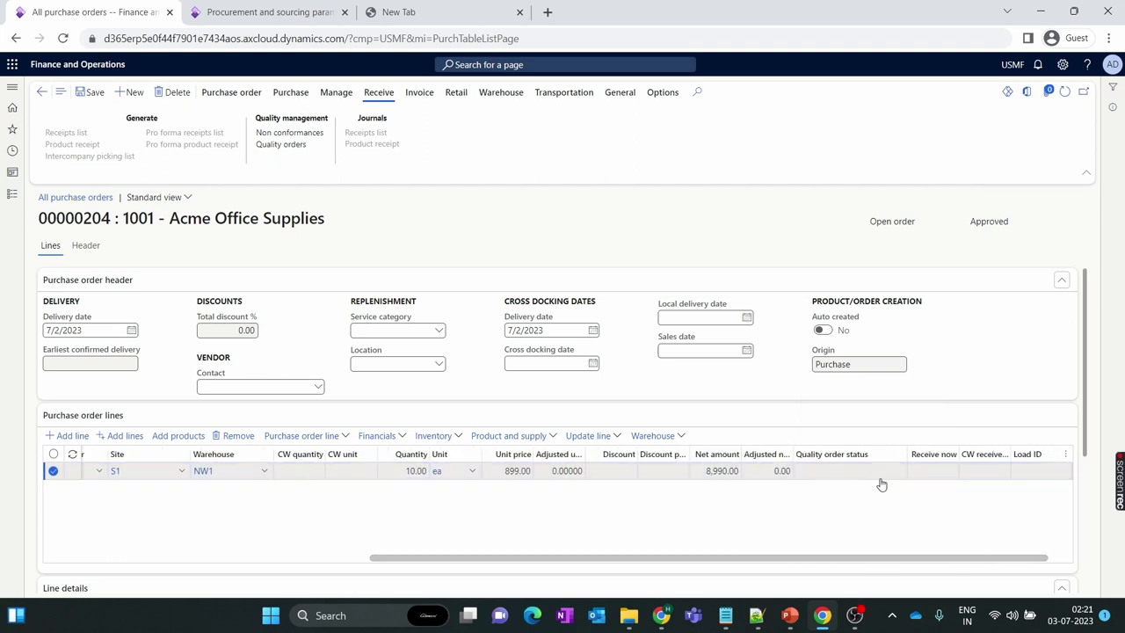
left_click_drag(925, 559, 987, 558)
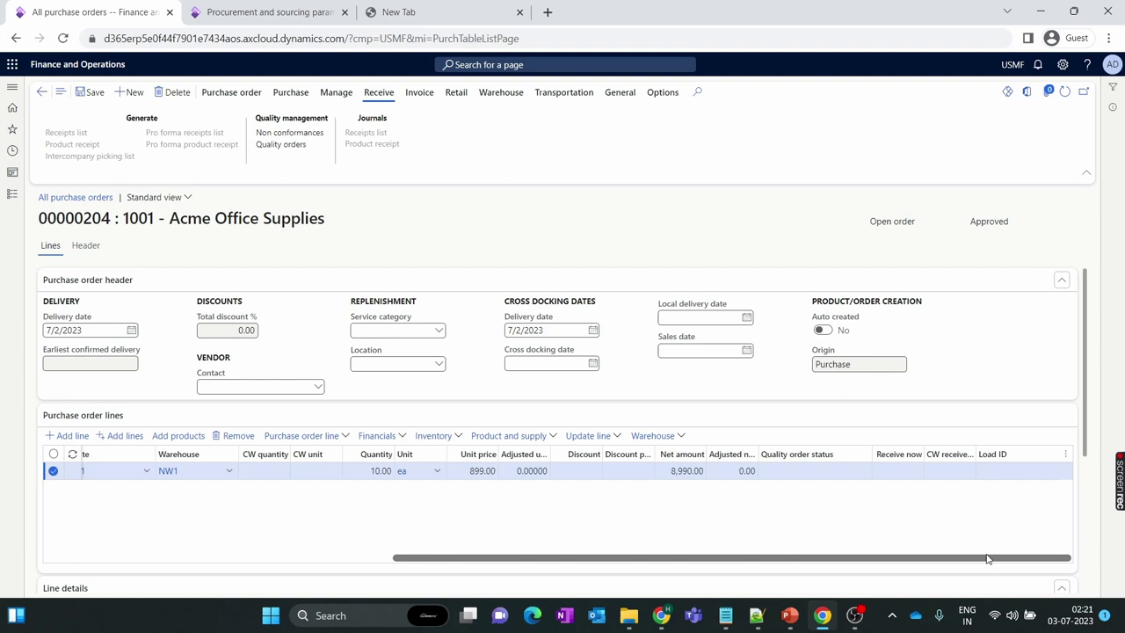
left_click(912, 471)
type("5")
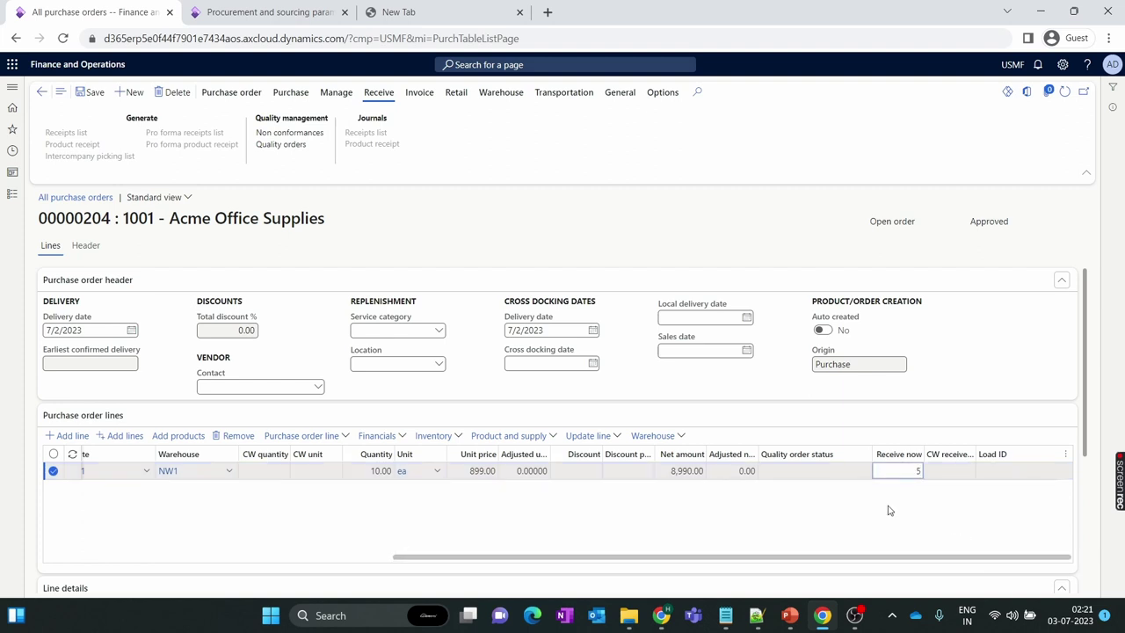
type(".00")
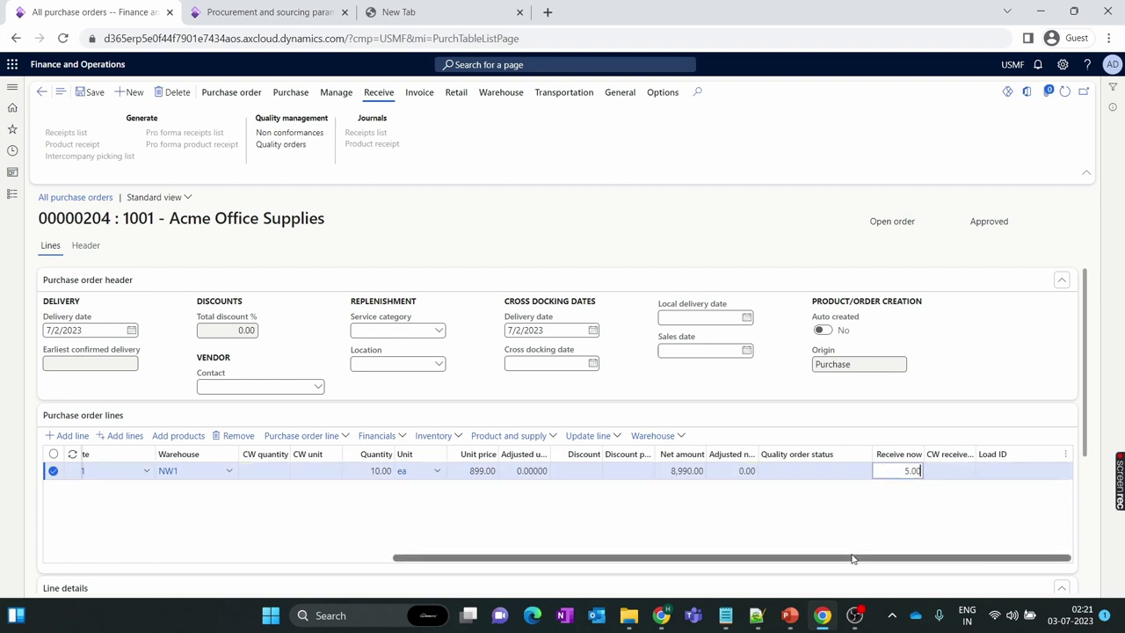
left_click_drag(852, 556, 974, 585)
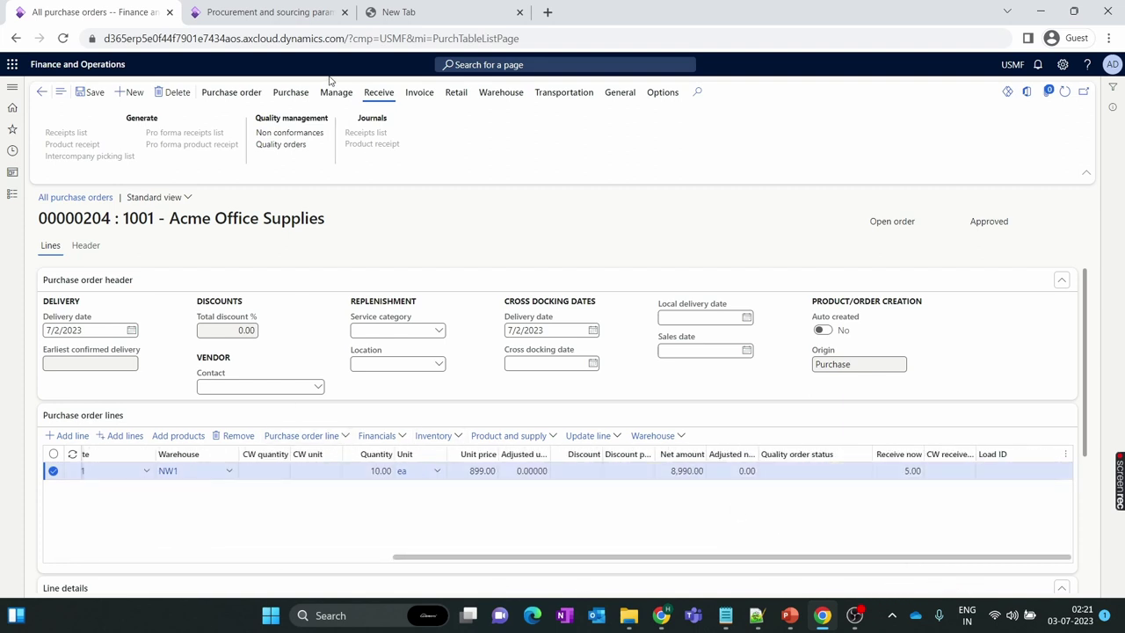
left_click(220, 97)
left_click(290, 93)
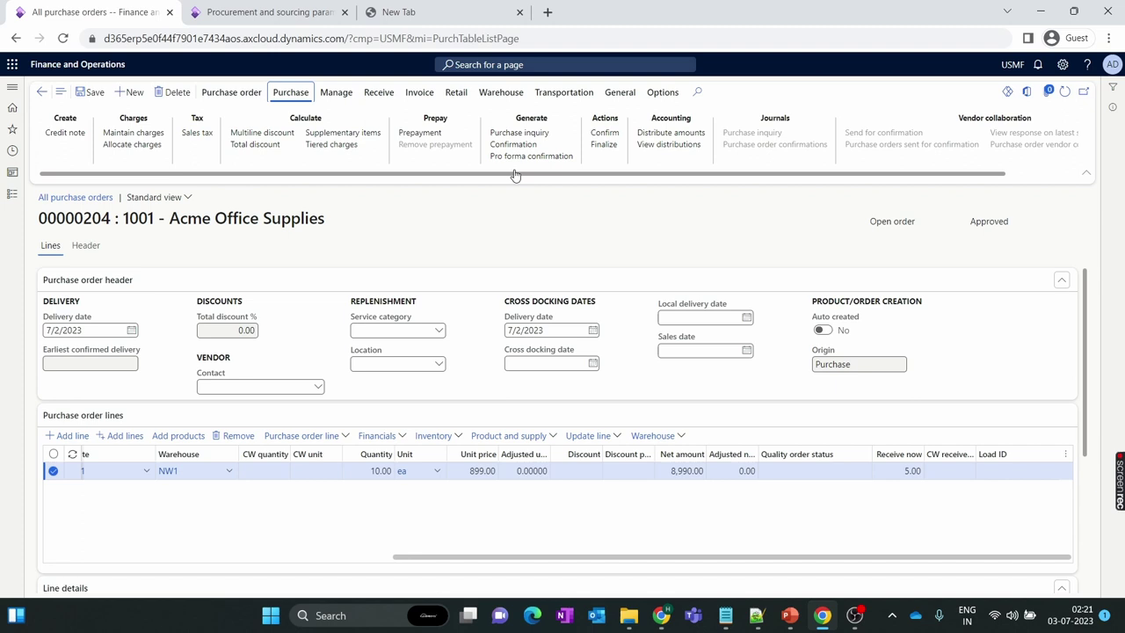
left_click(608, 135)
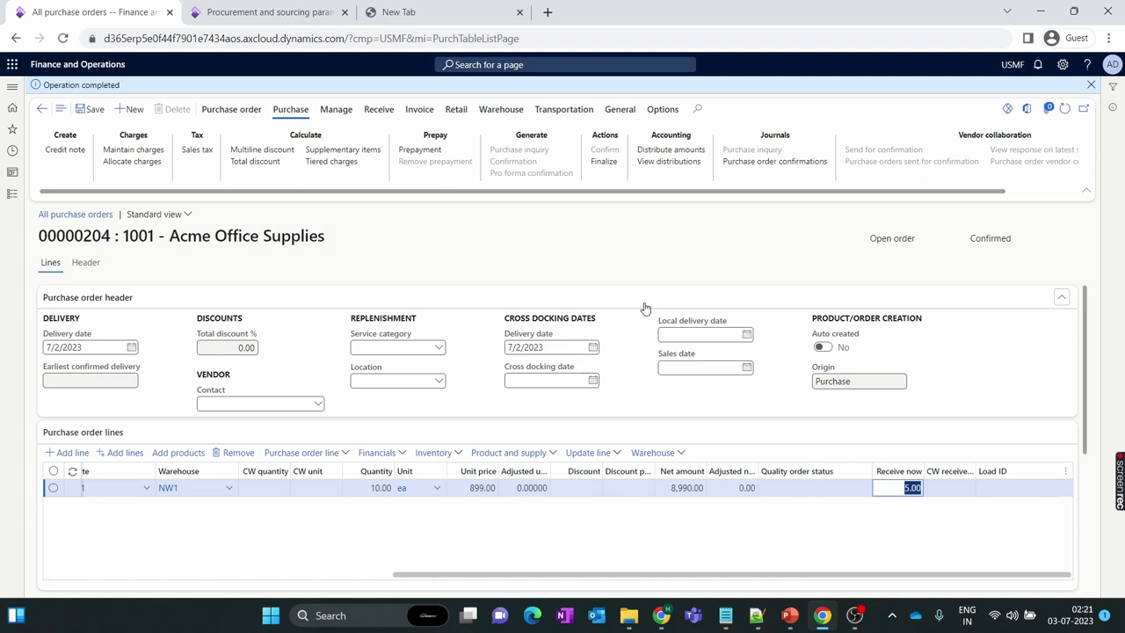
- Start posting a product receipt for the confirmed order, keeping Receive now quantity as the quantity parameter
left_click(379, 111)
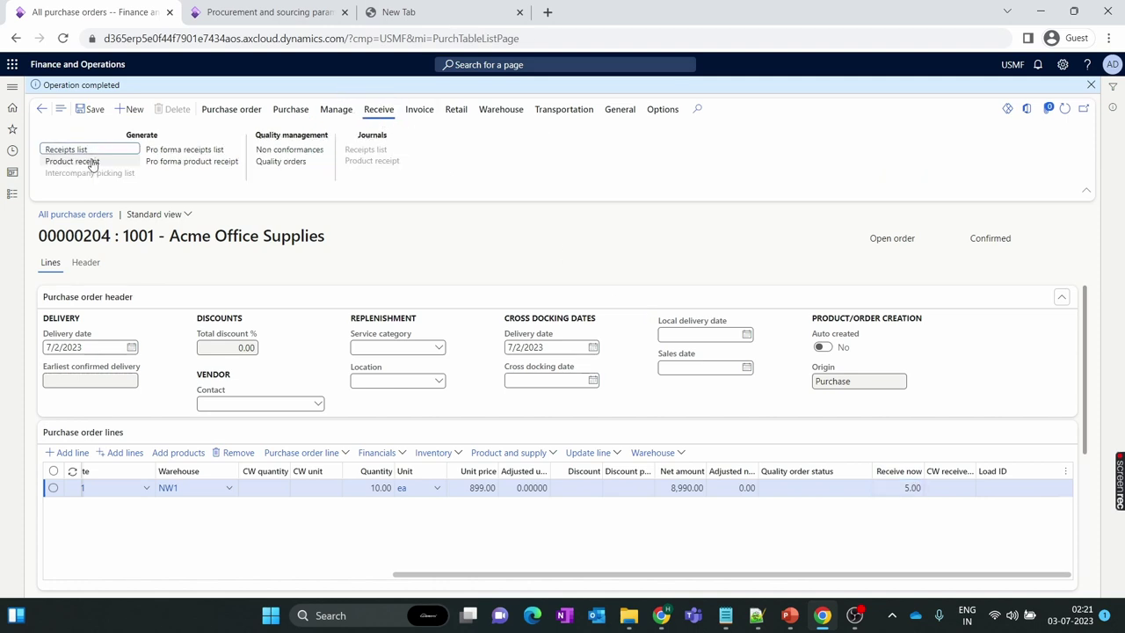
left_click(93, 163)
left_click(217, 196)
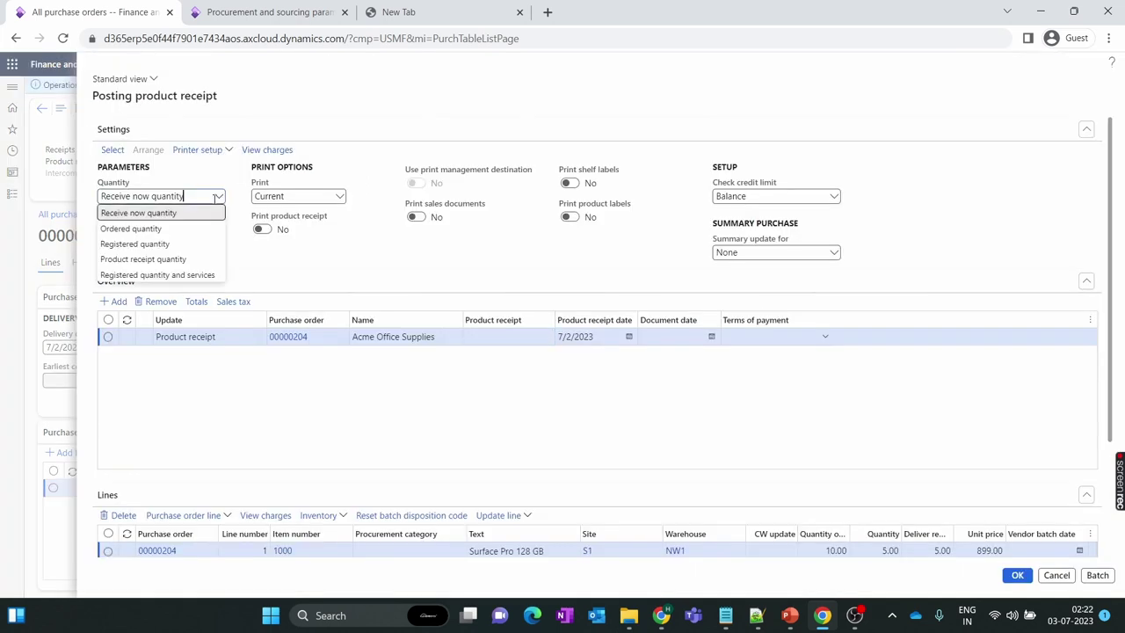
left_click(216, 196)
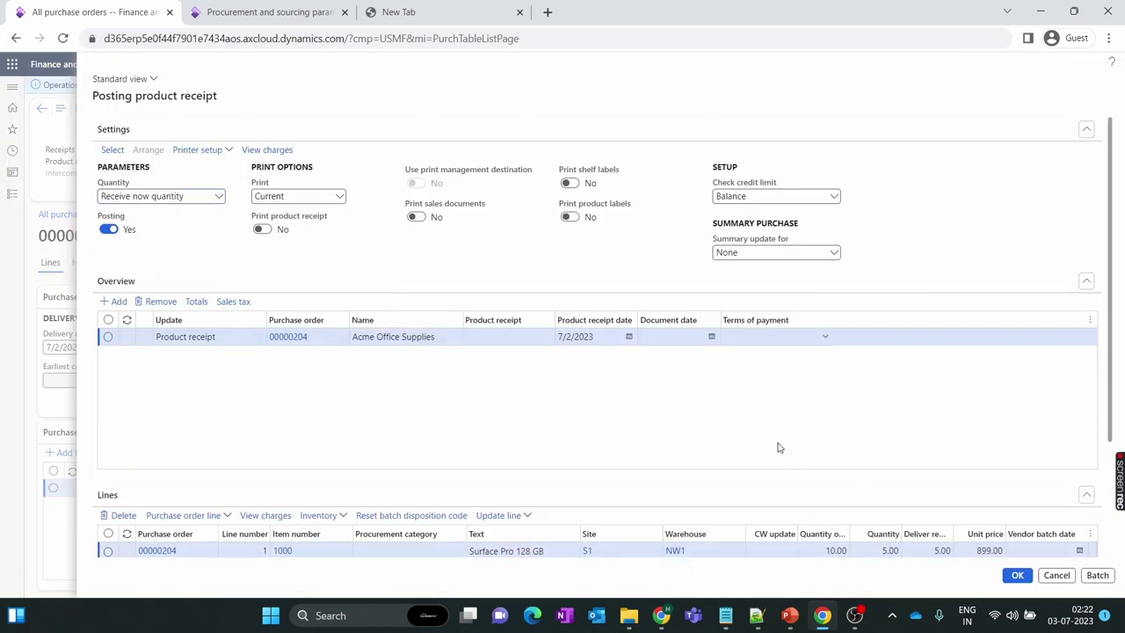
- Copy the purchase order number into the product receipt field and post the partial receipt
scroll(673, 392, "down", 2)
left_click(304, 186)
left_click_drag(305, 185, 229, 188)
key("ctrl+c")
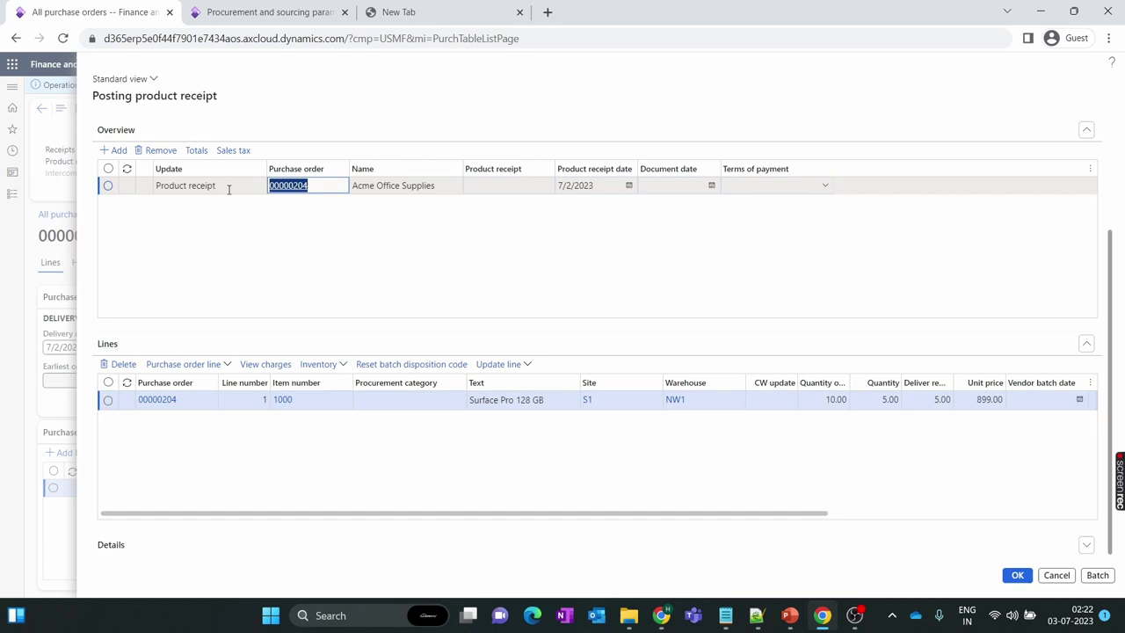
left_click(477, 185)
key("ctrl+v")
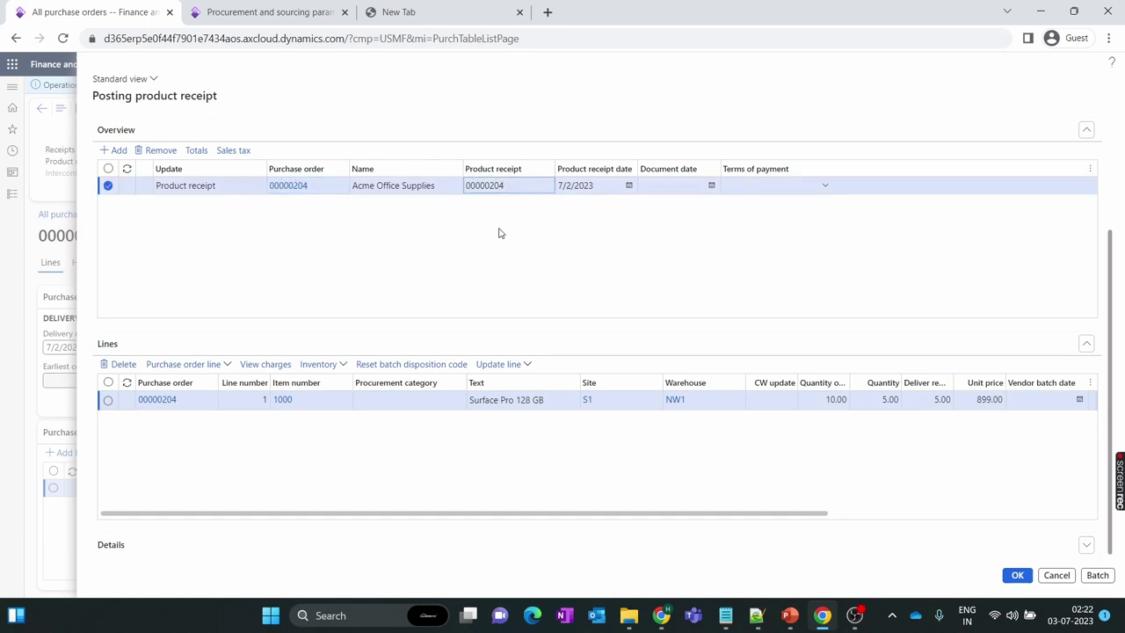
left_click_drag(490, 186, 506, 185)
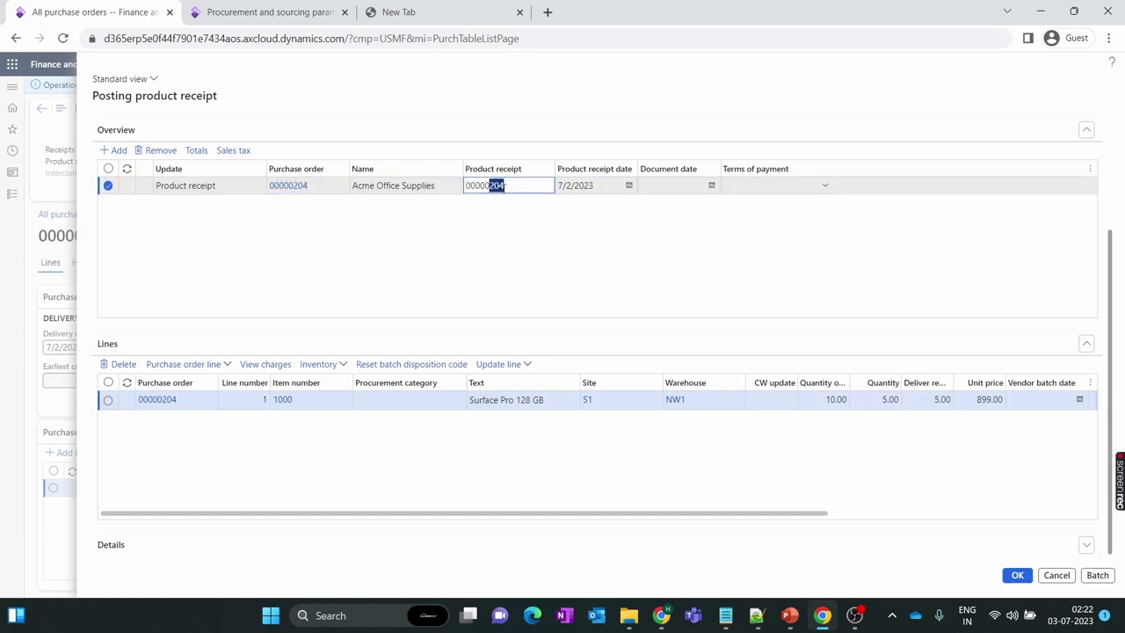
left_click(498, 219)
left_click(1020, 574)
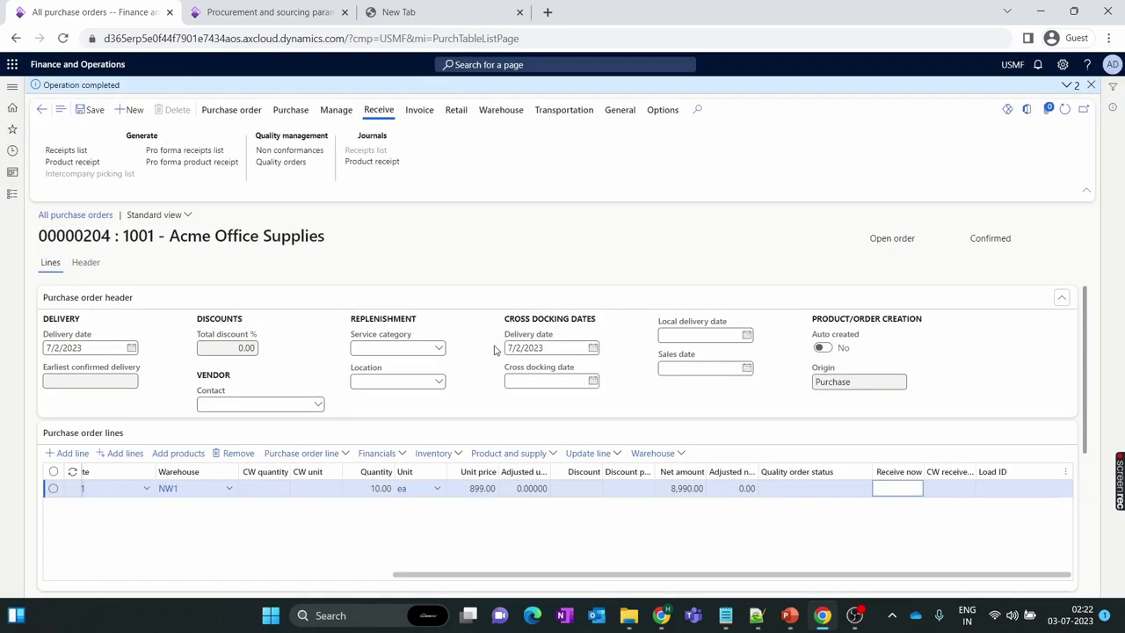
- Start a second product receipt for the same order using Ordered quantity, and check the line's quantity to receive
left_click_drag(505, 576, 178, 576)
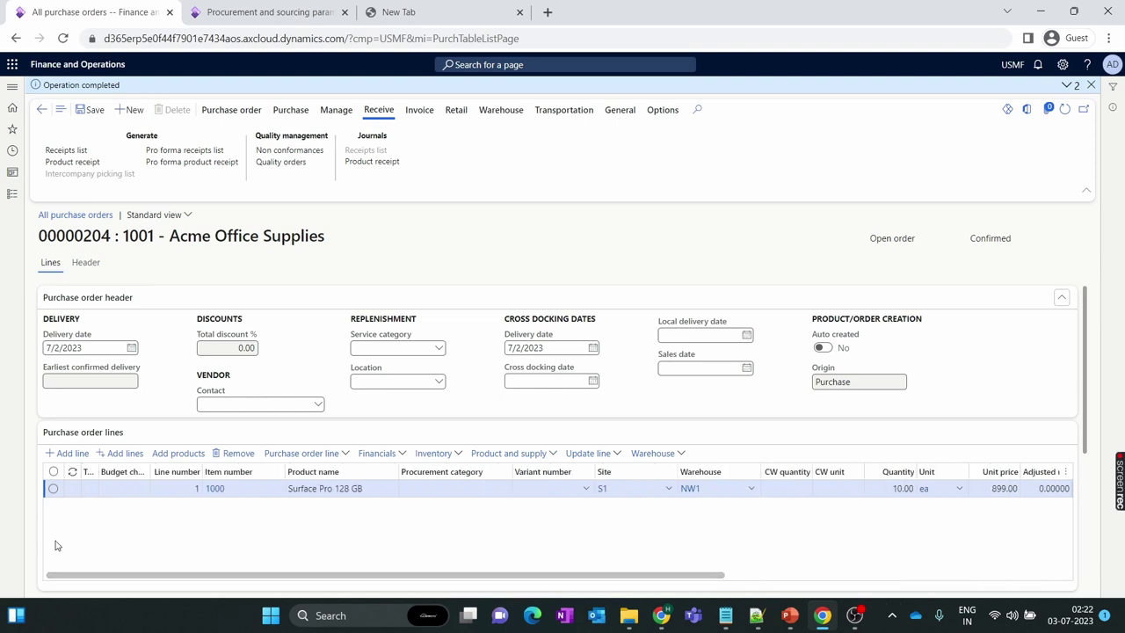
left_click_drag(75, 575, 171, 557)
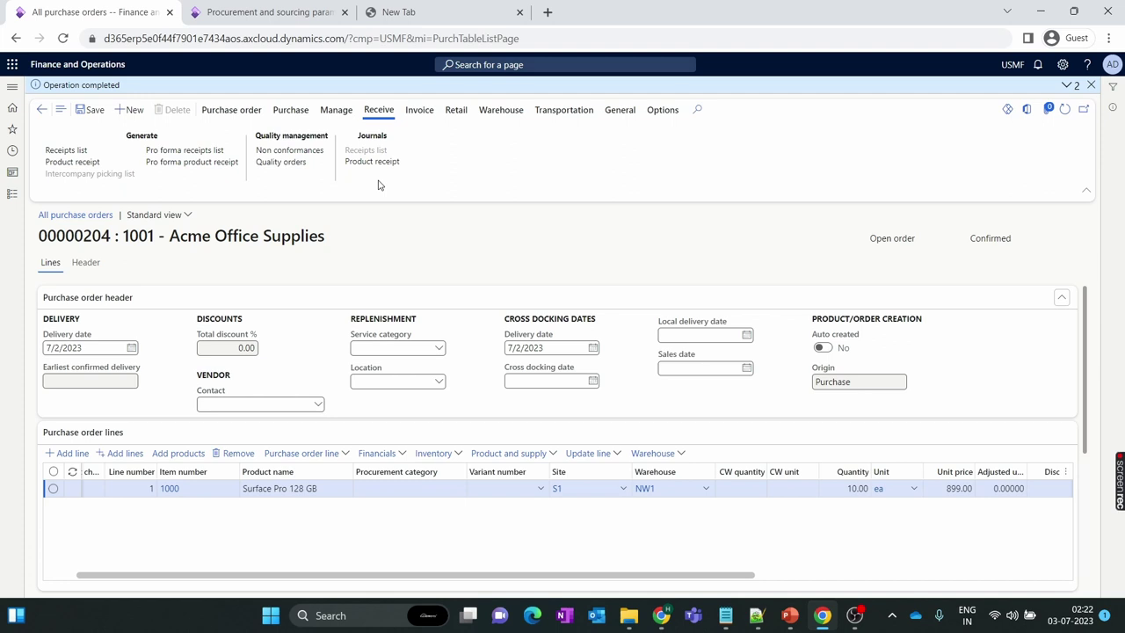
left_click(77, 161)
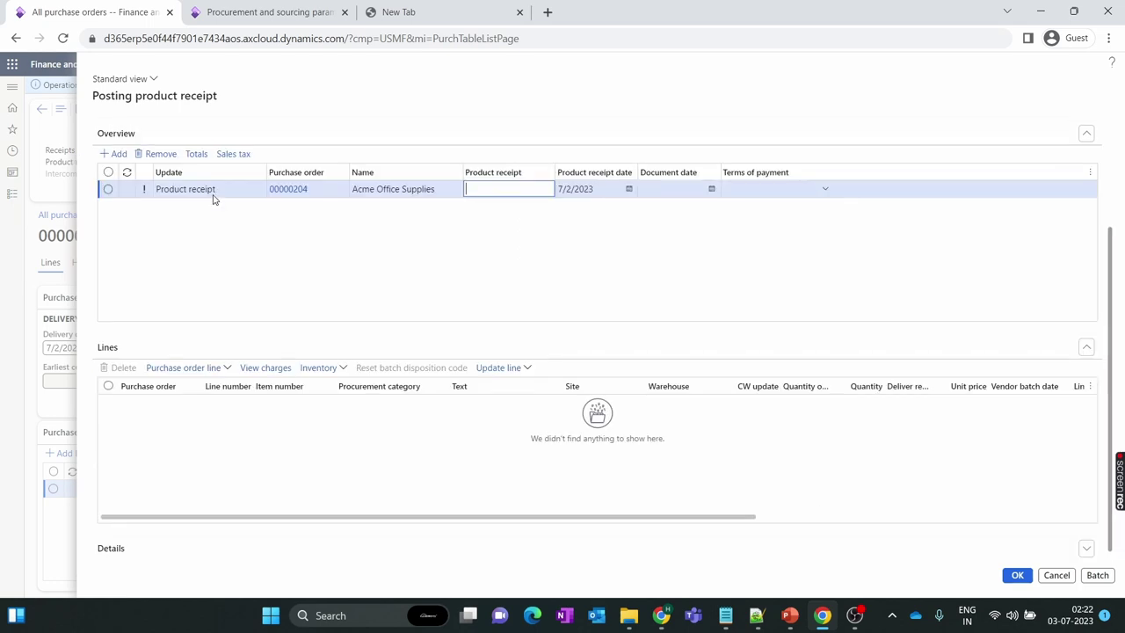
left_click(216, 197)
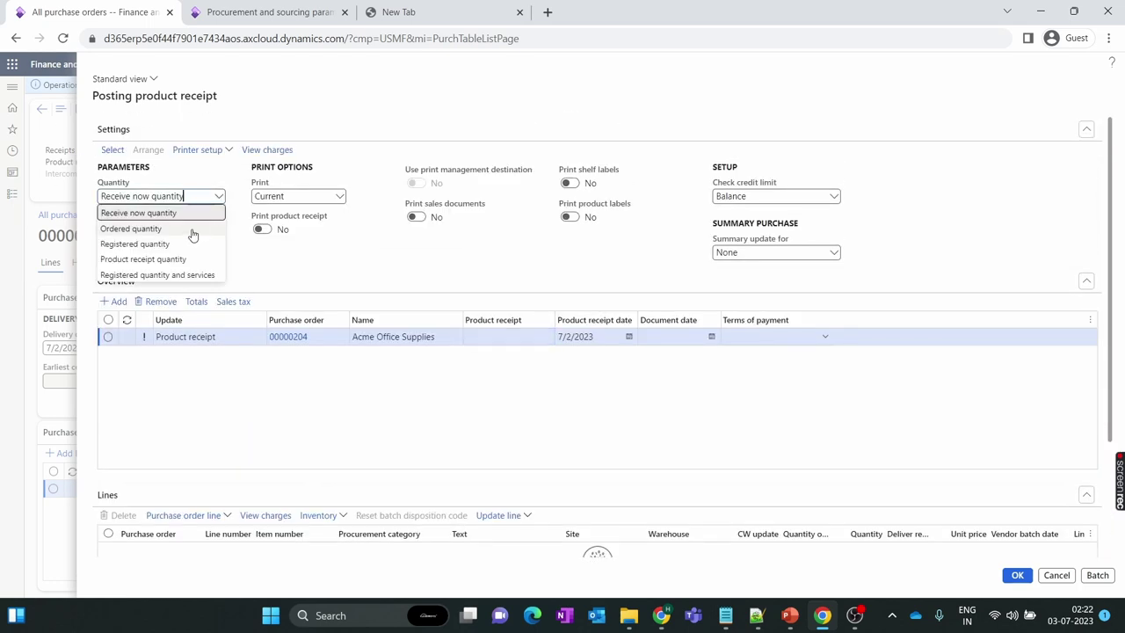
scroll(301, 305, "down", 2)
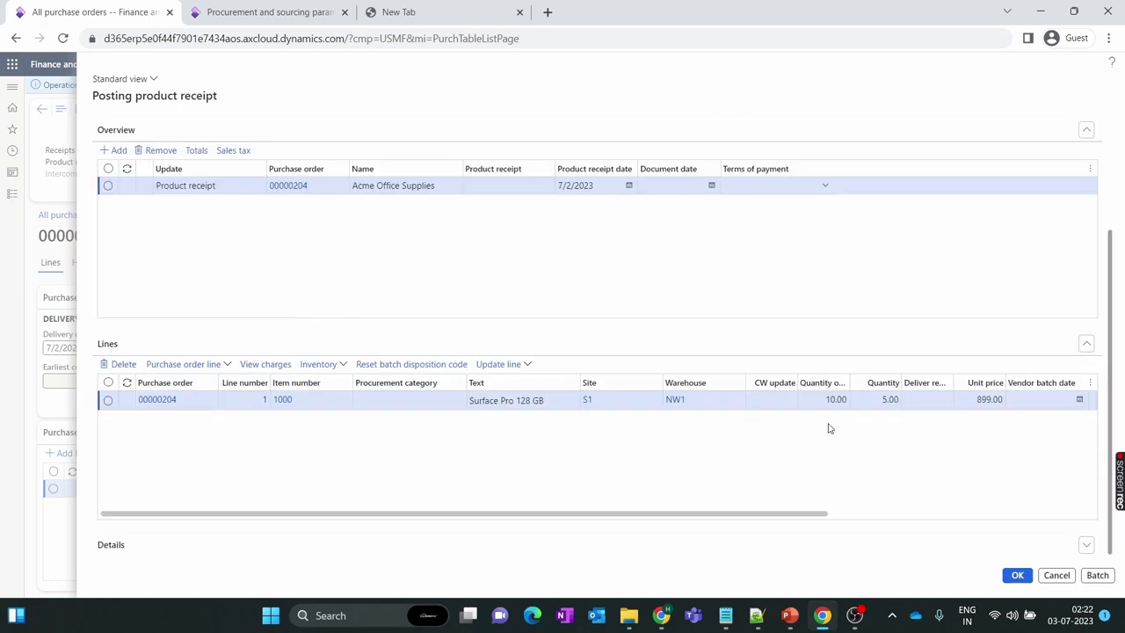
left_click(889, 399)
scroll(681, 452, "up", 2)
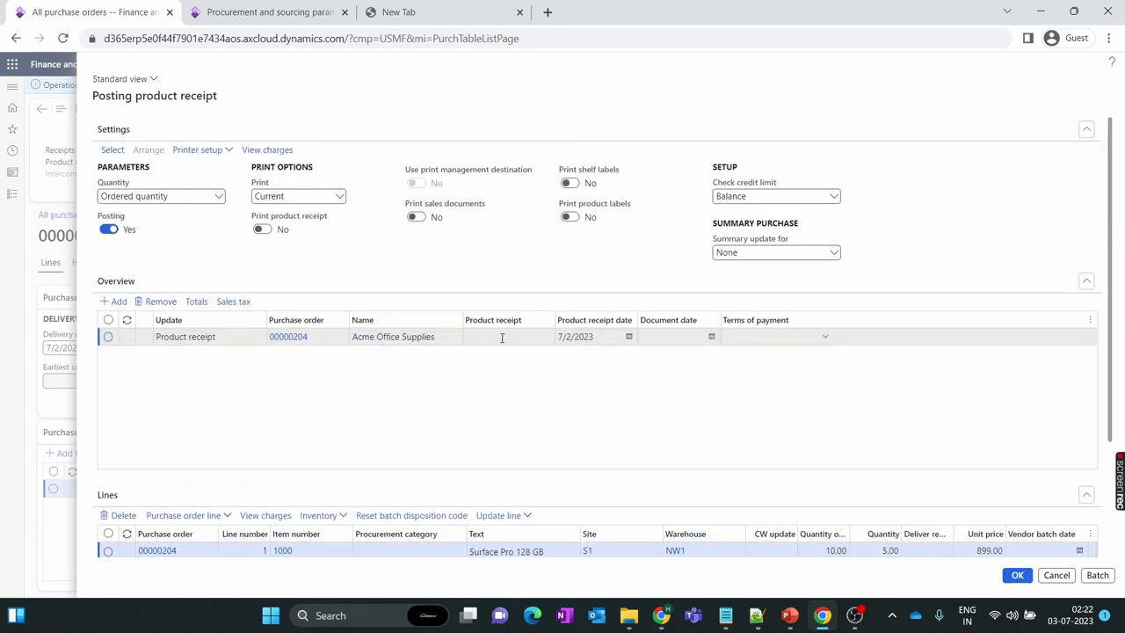
- Try to post the second receipt, reusing the purchase order number as the product receipt number
left_click(325, 337)
key("ctrl+c")
left_click(520, 337)
key("ctrl+v")
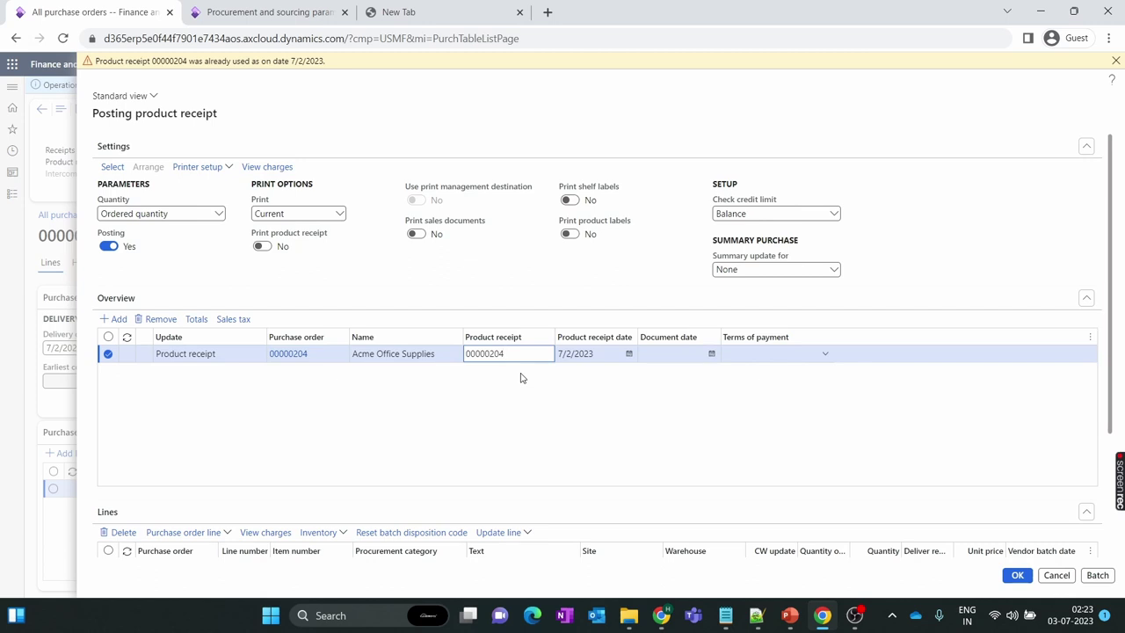
left_click(1019, 576)
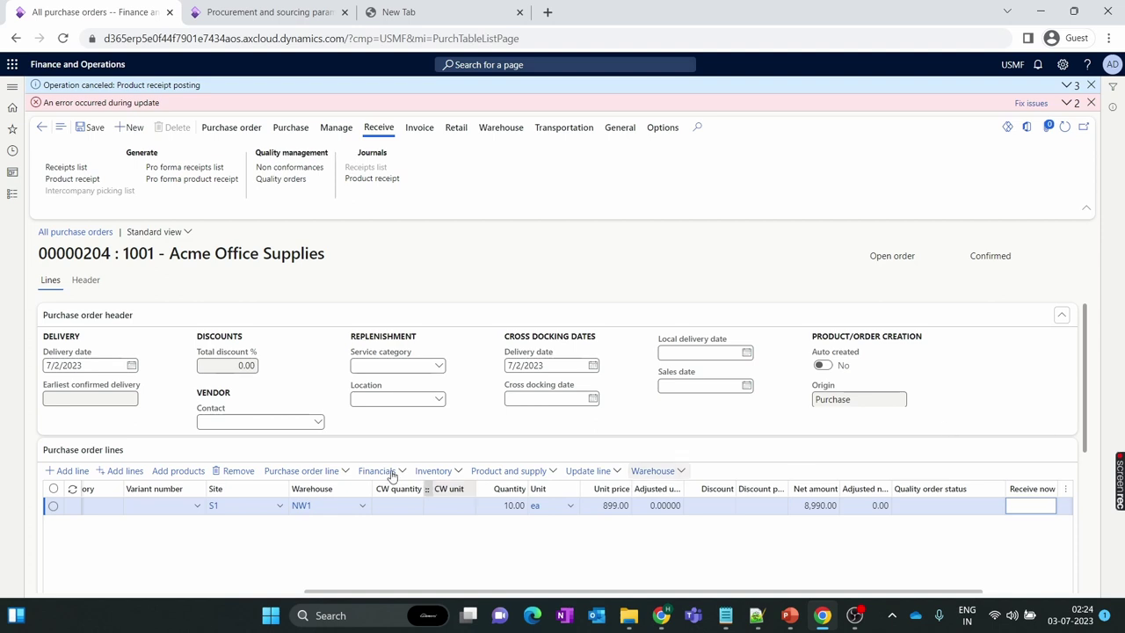
- Reopen the procurement and sourcing delivery parameters and set the check for product receipt numbers to Accept duplicates
left_click(303, 9)
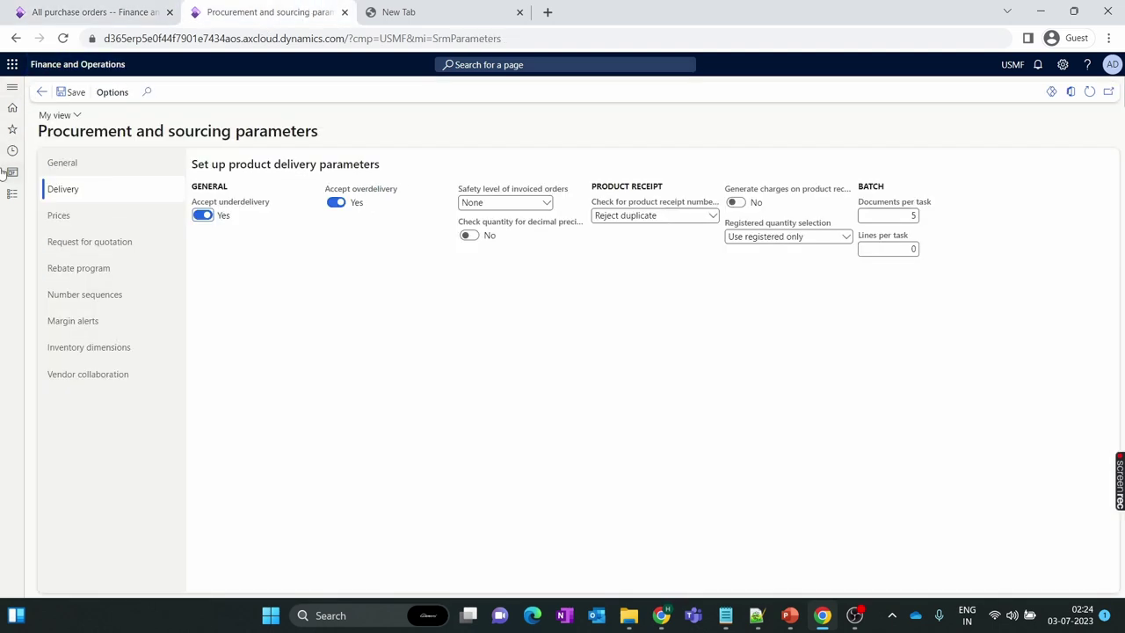
left_click(13, 193)
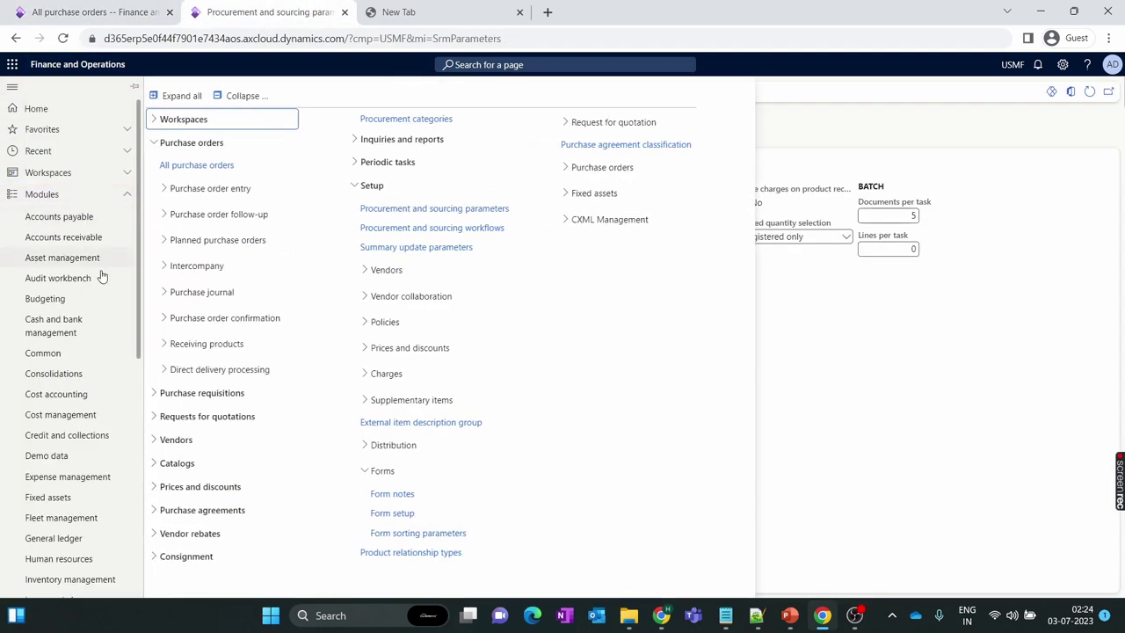
left_click(460, 208)
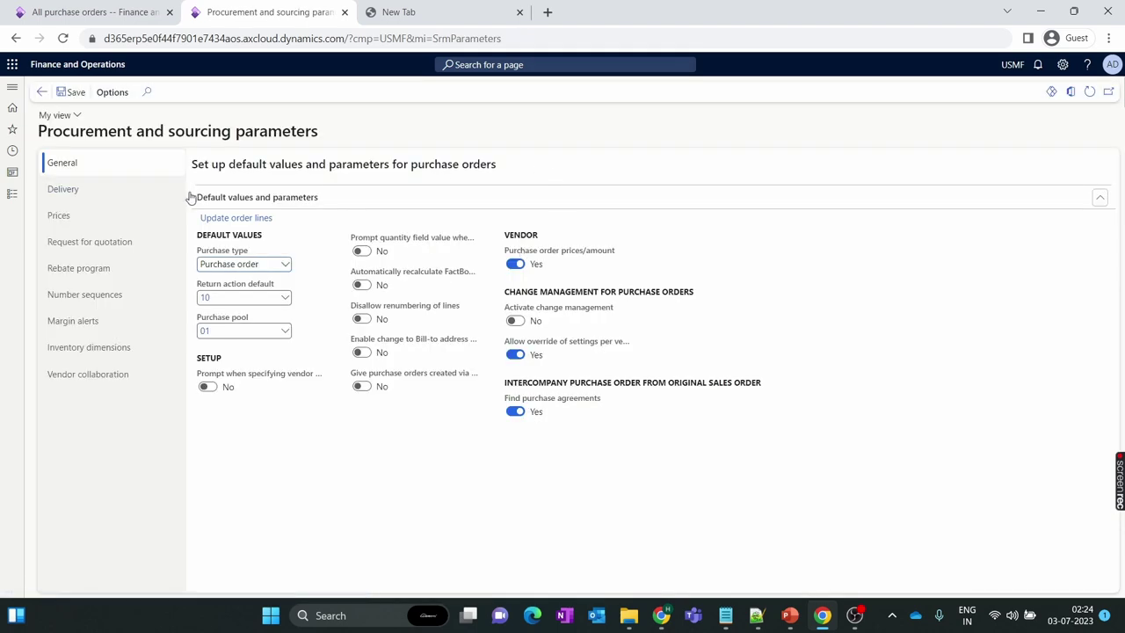
left_click(182, 194)
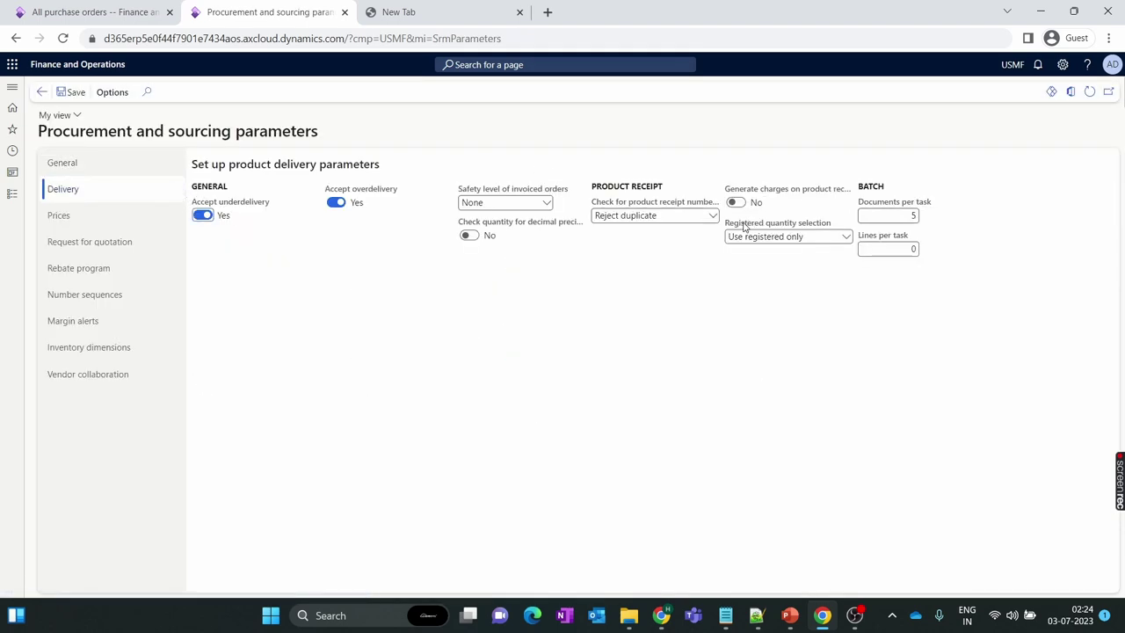
mouse_move(622, 211)
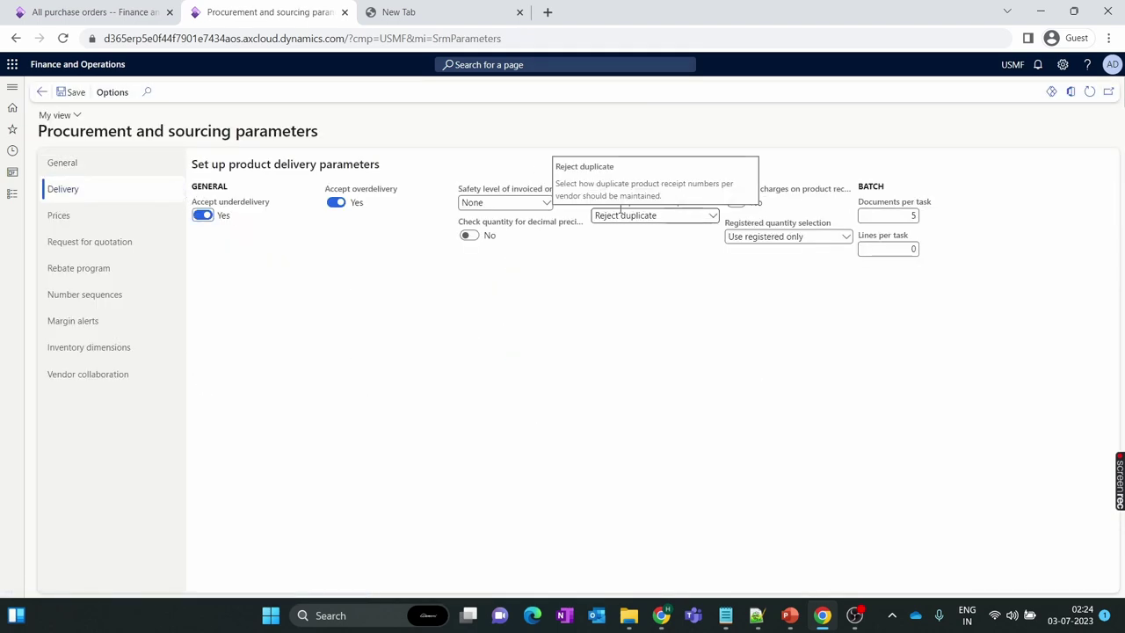
left_click(710, 213)
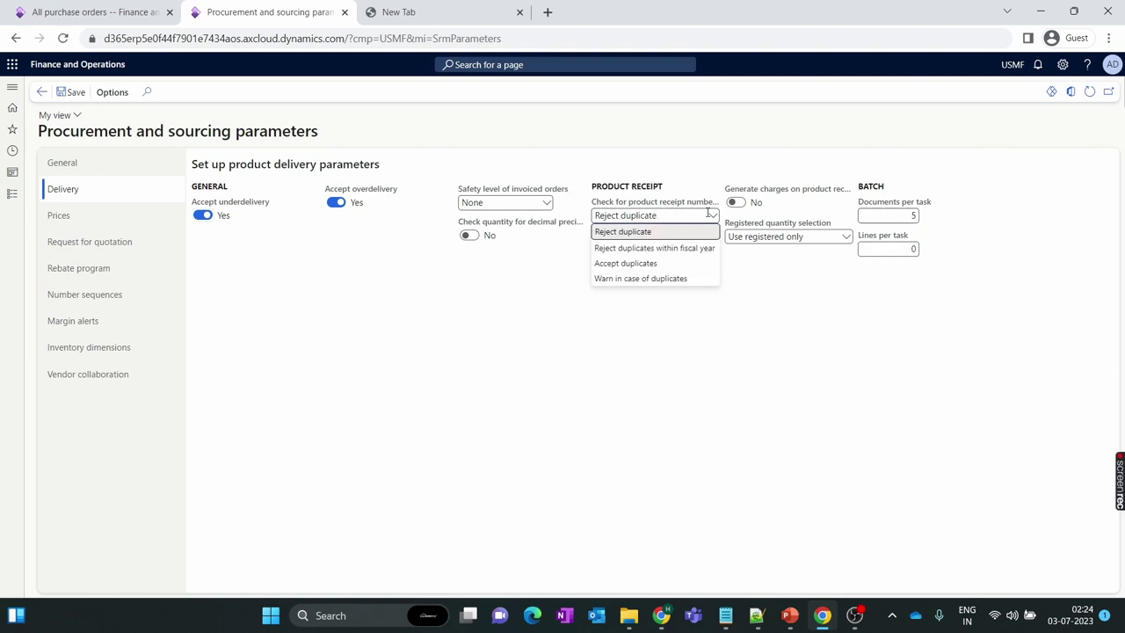
left_click(667, 264)
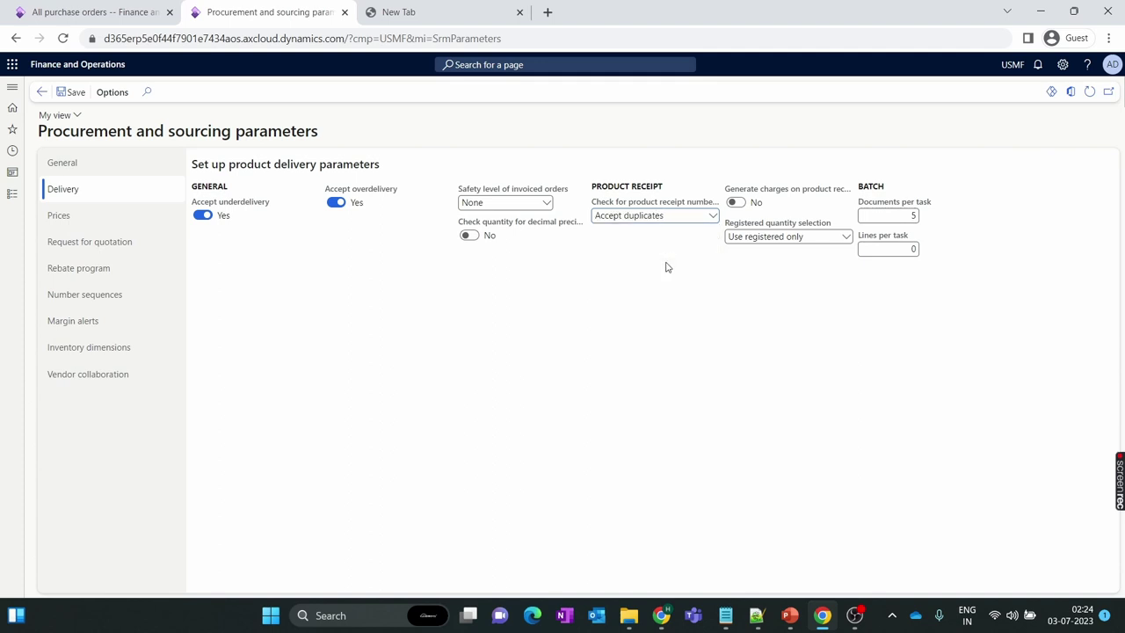
- Try Warn in case of duplicates for the product receipt number check, and switch back to Accept duplicates
left_click(712, 216)
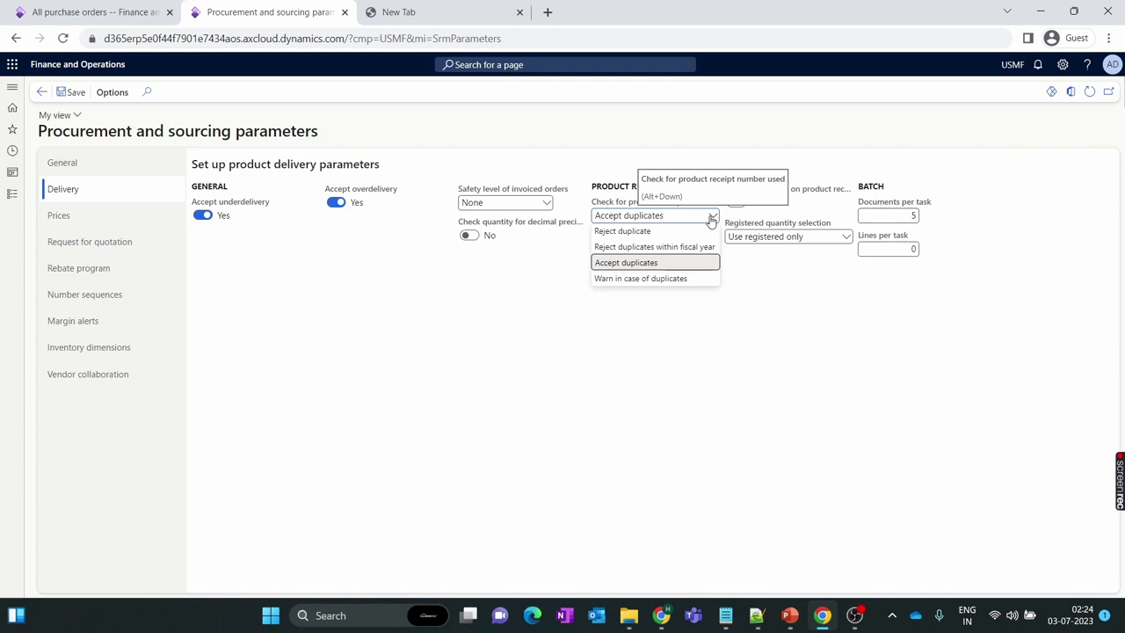
left_click(637, 280)
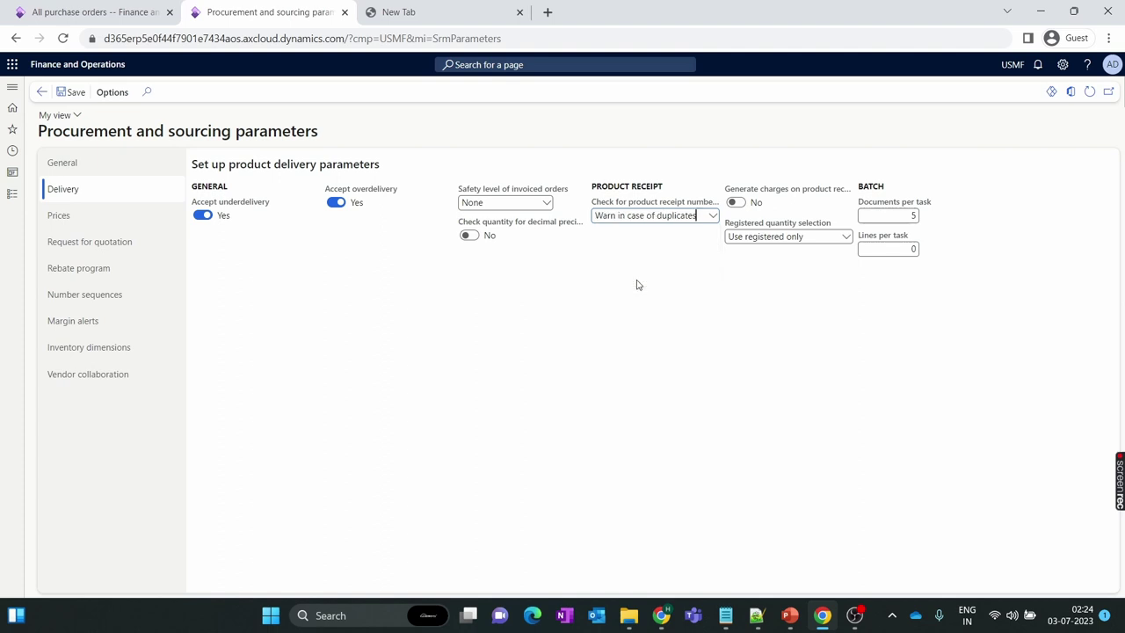
left_click(710, 216)
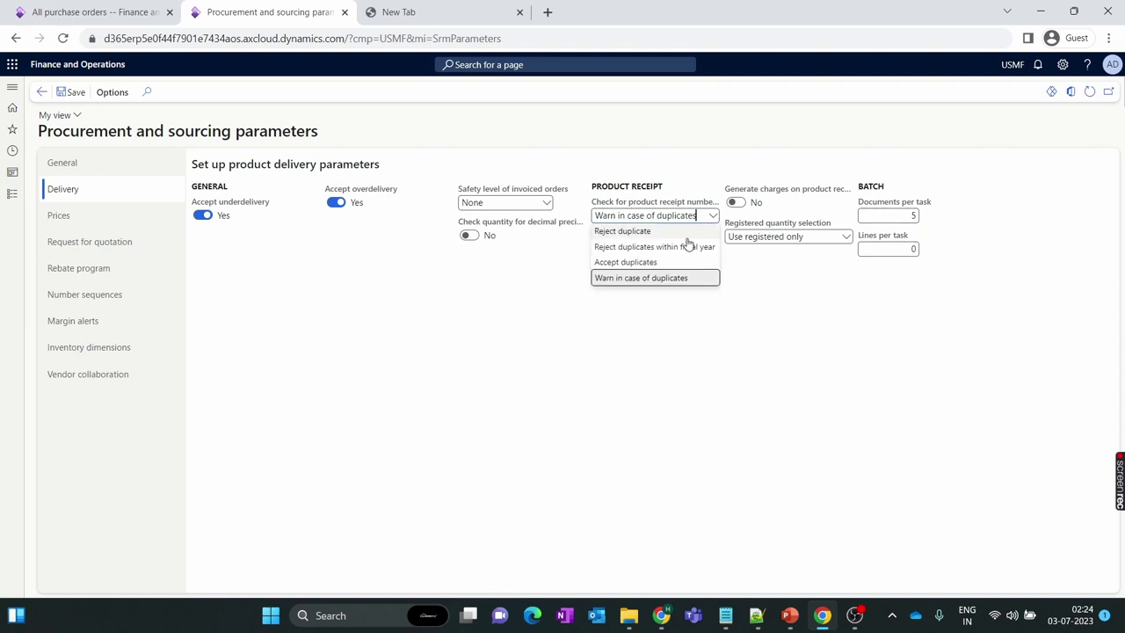
left_click(661, 261)
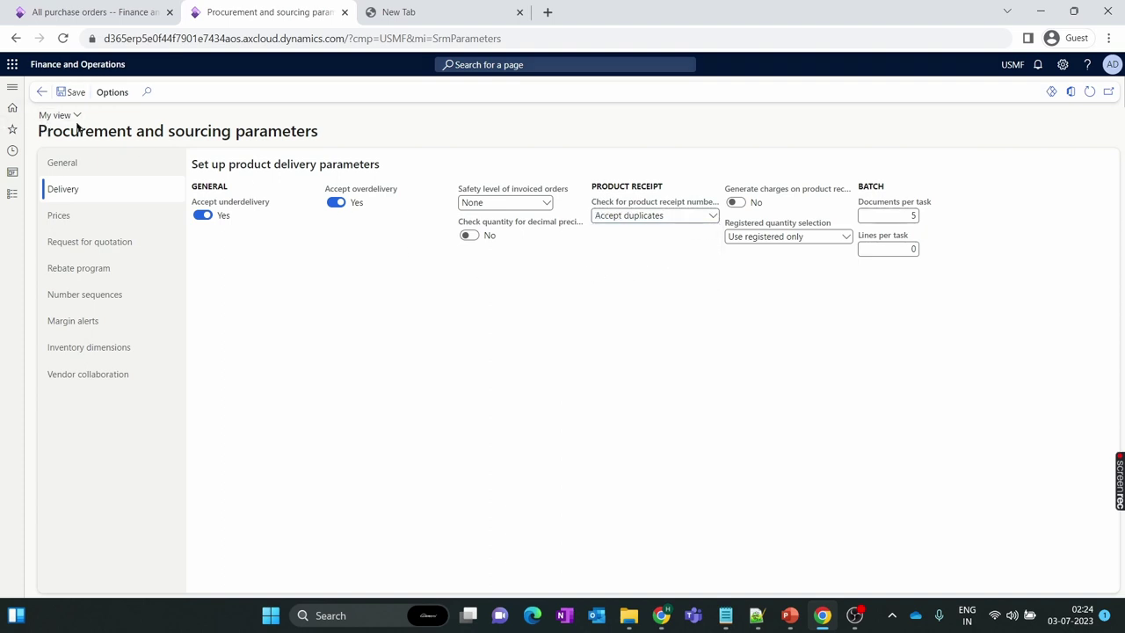
- Return to the purchase order and start posting its remaining product receipt, keeping Ordered quantity as the quantity parameter
left_click(101, 12)
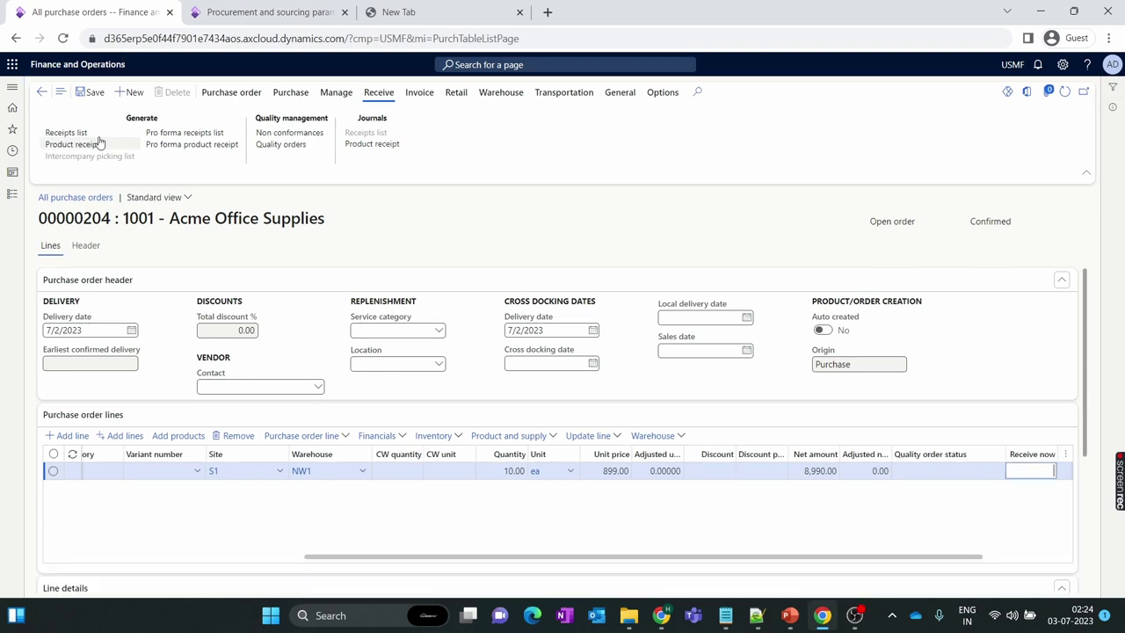
left_click(74, 144)
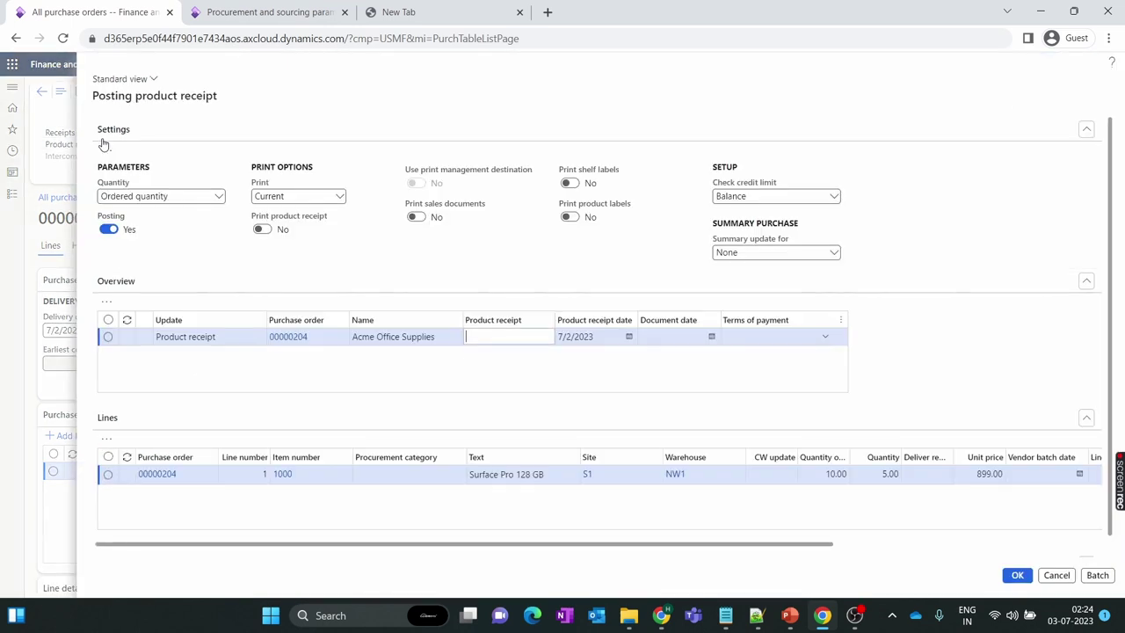
left_click(219, 196)
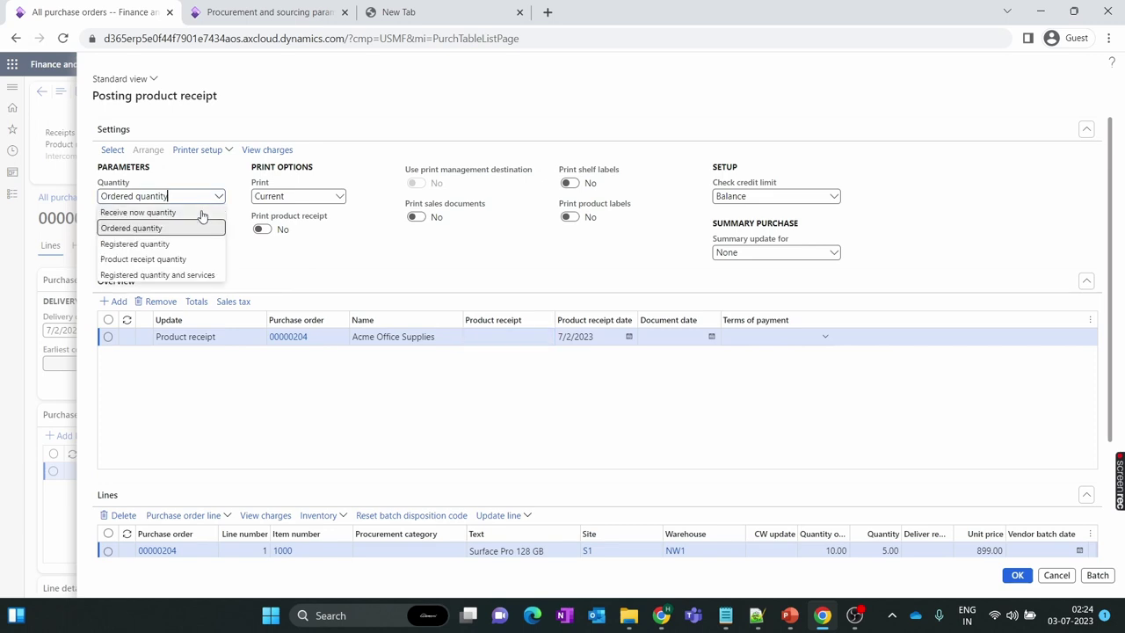
left_click(189, 233)
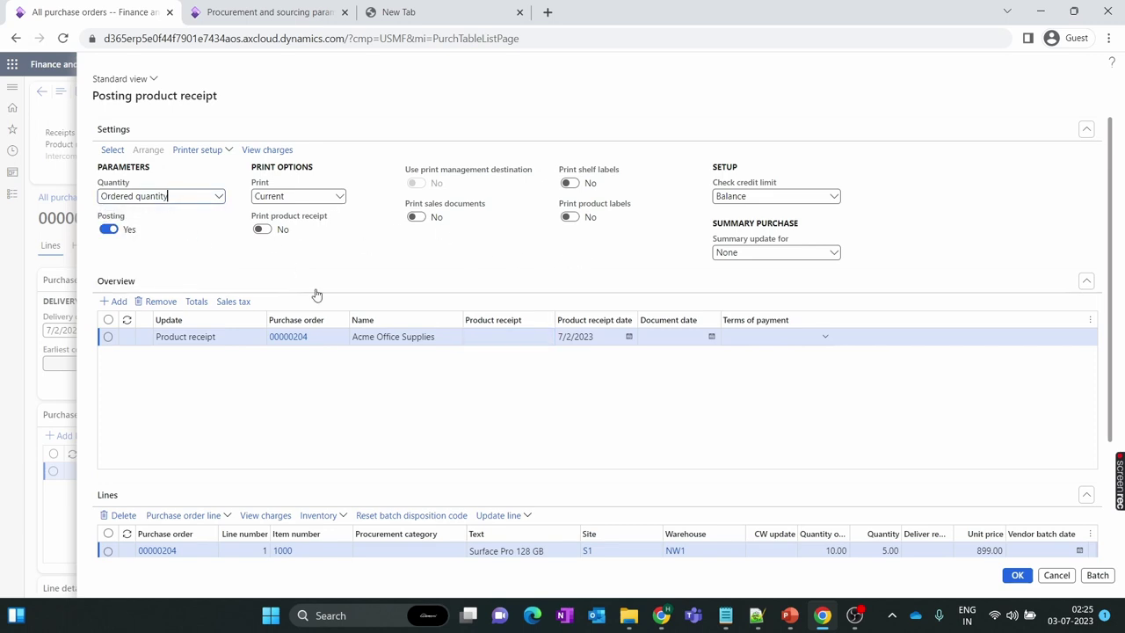
- Copy the purchase order number into the product receipt field again and post the receipt for the remaining quantity
left_click(319, 336)
key("ctrl+c")
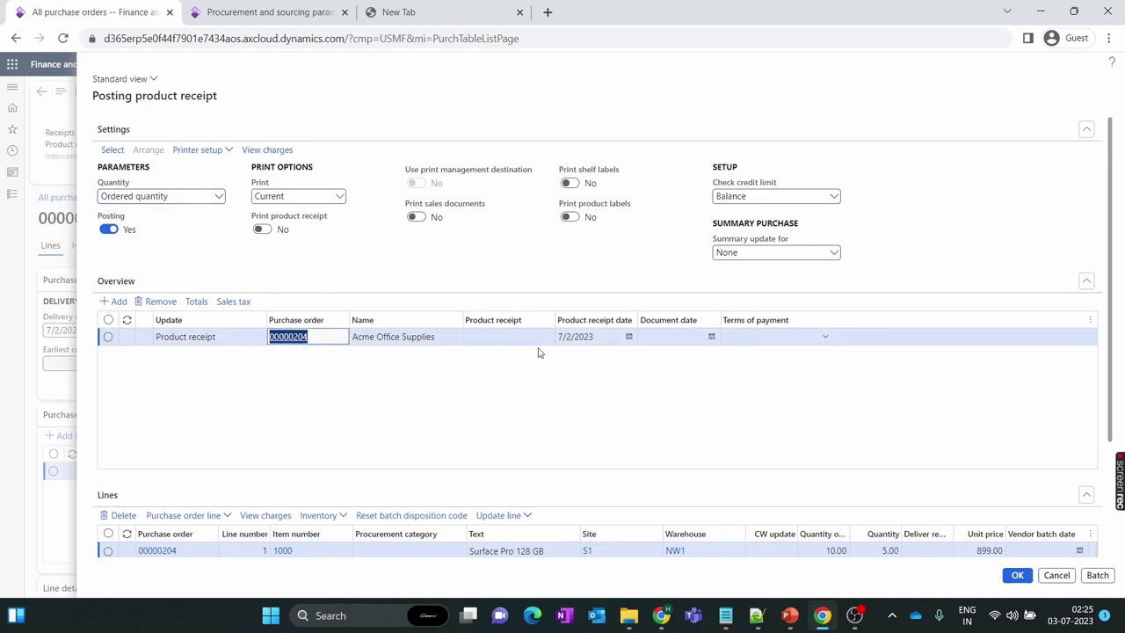
left_click(530, 343)
key("ctrl+v")
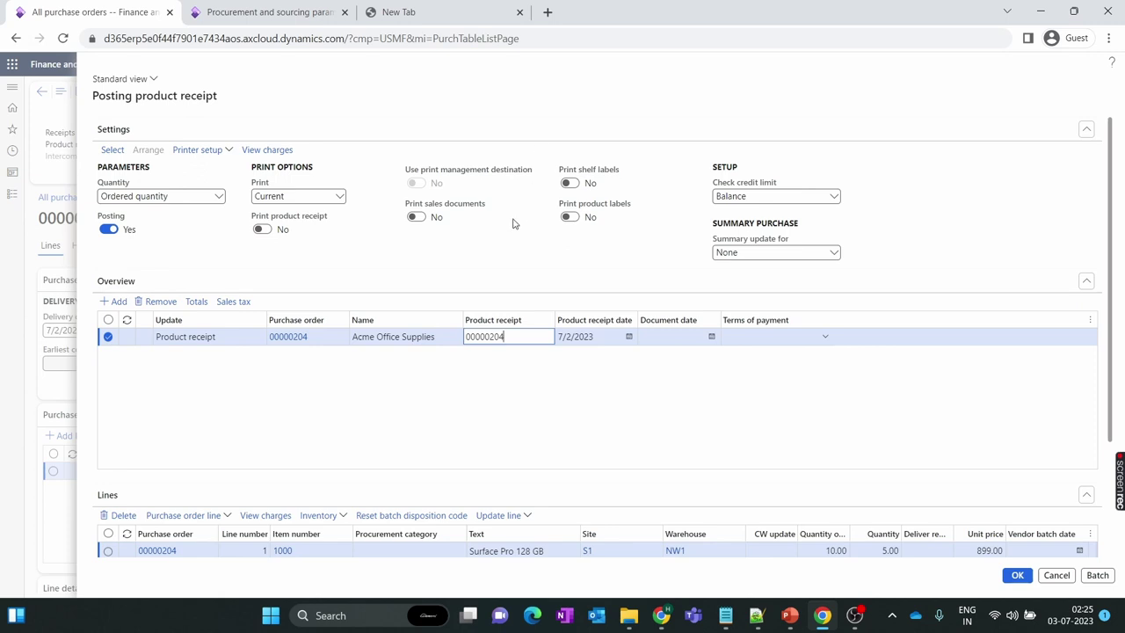
scroll(648, 354, "down", 2)
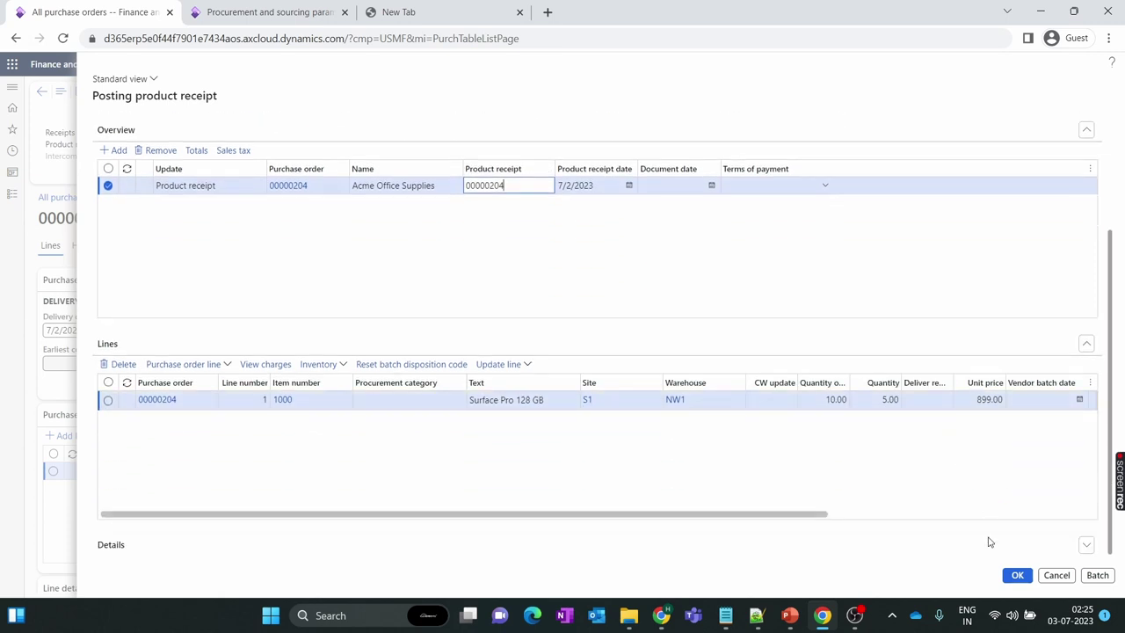
left_click(1016, 575)
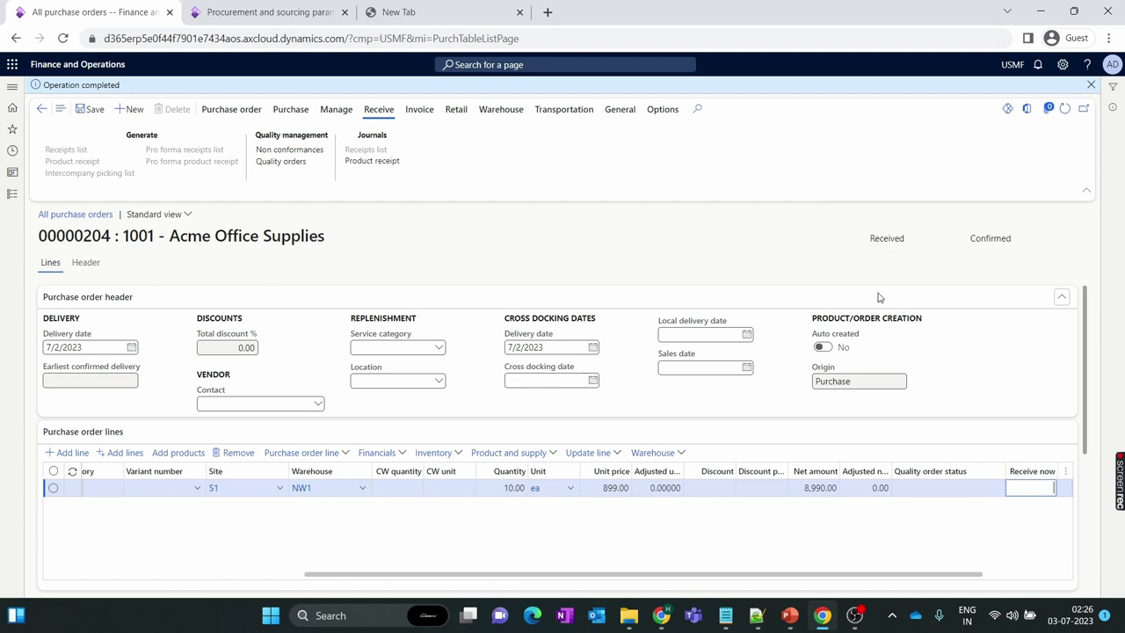
- Cancel the first receipt in the order's product receipt journal, refresh the journal and return to the purchase order
left_click(385, 162)
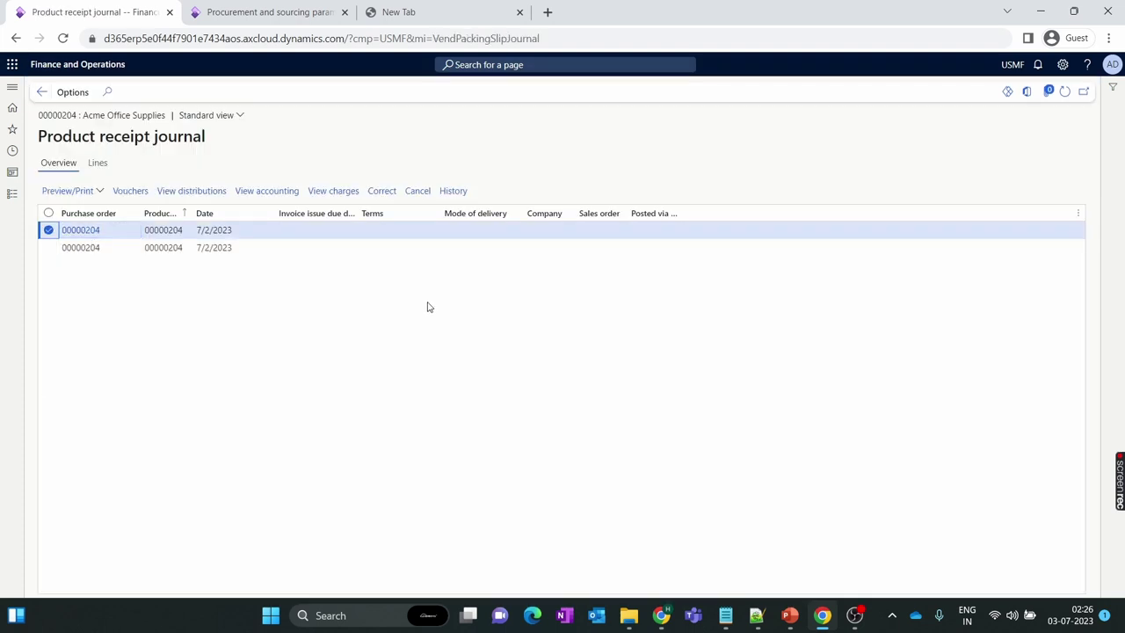
left_click(417, 193)
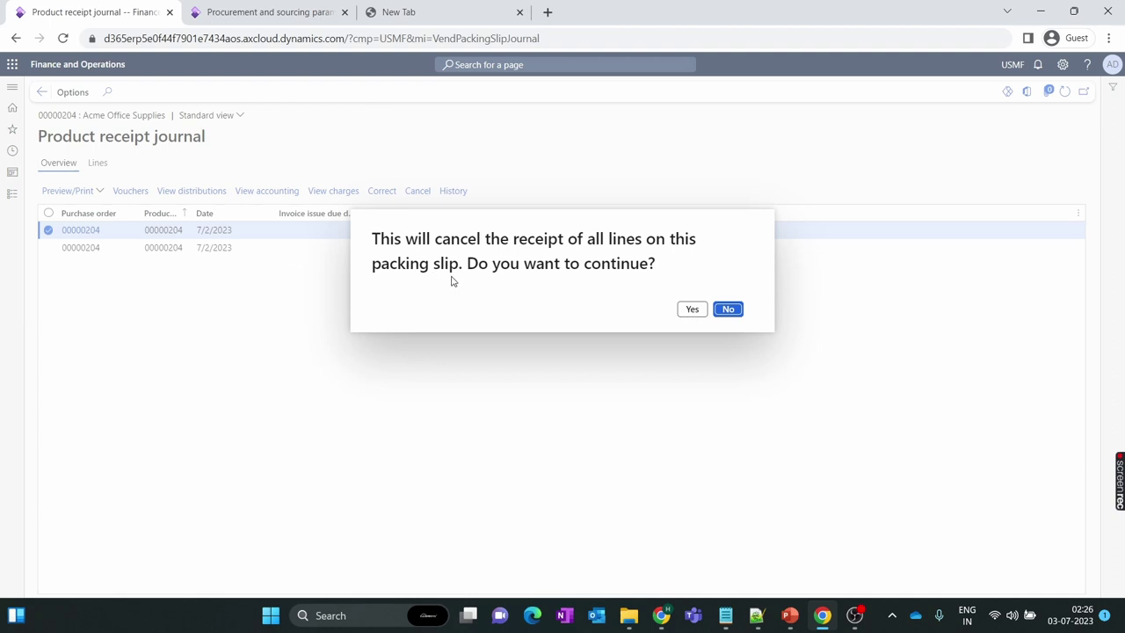
left_click(691, 308)
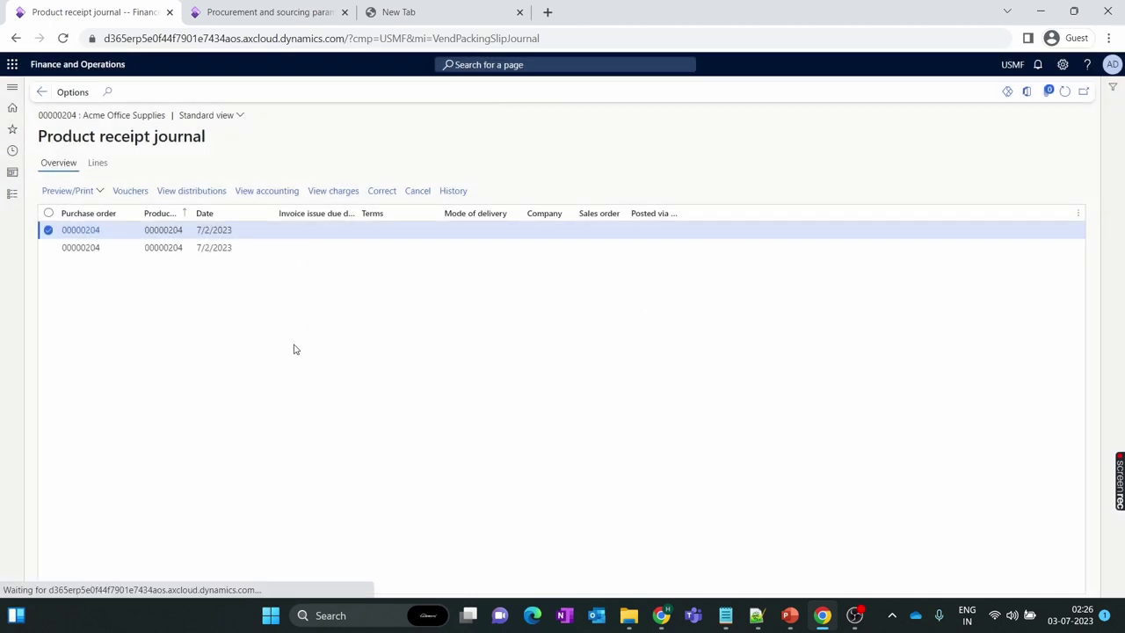
left_click(1064, 110)
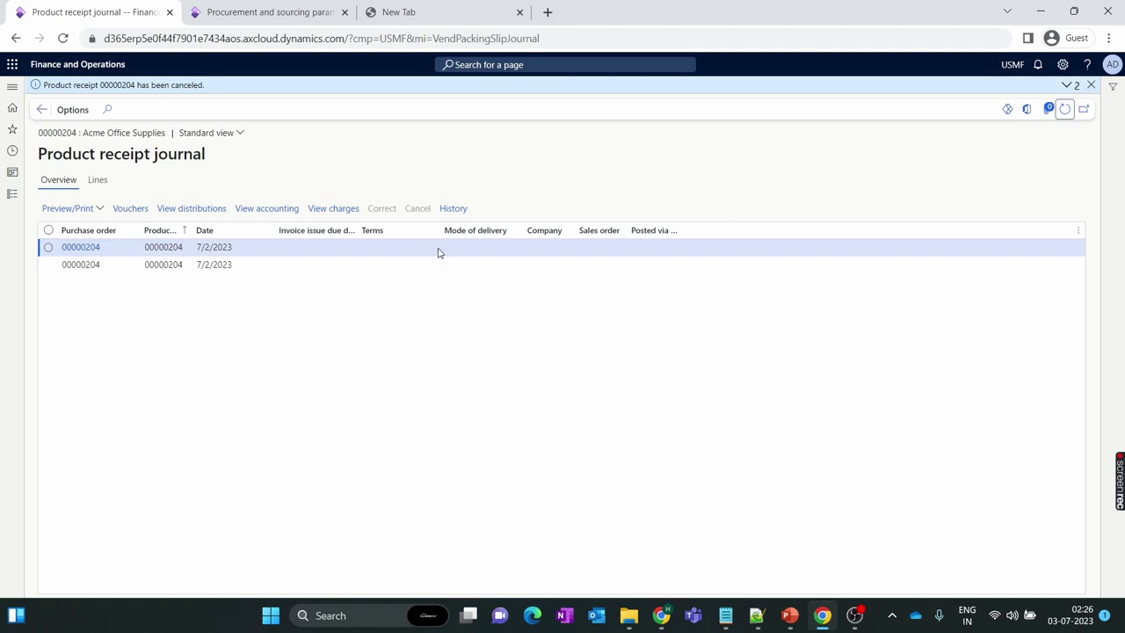
key("Escape")
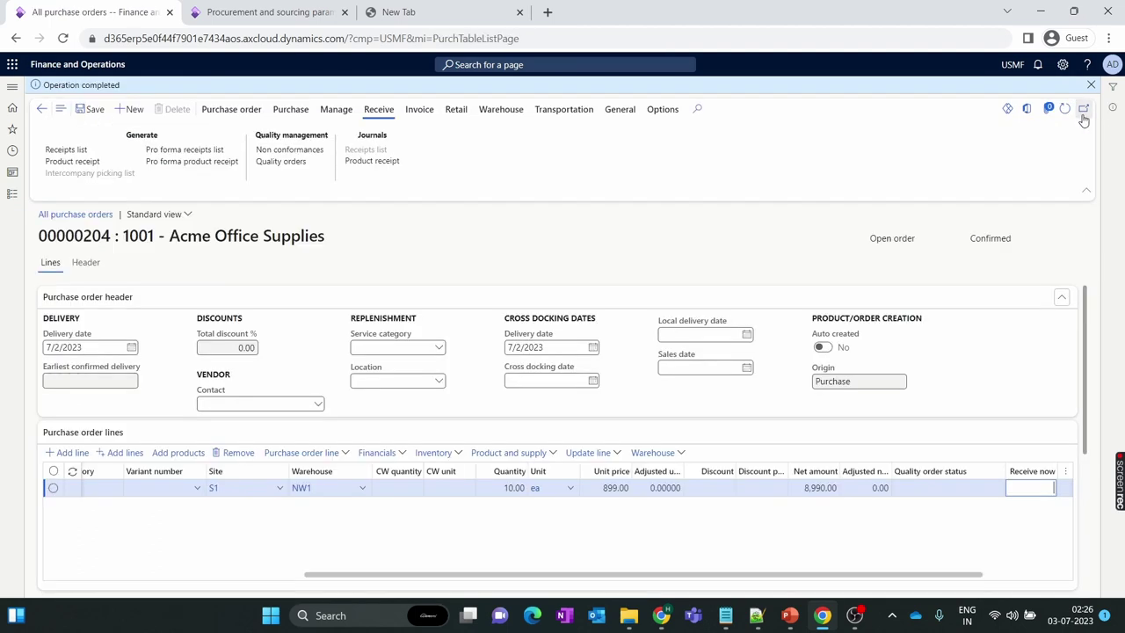